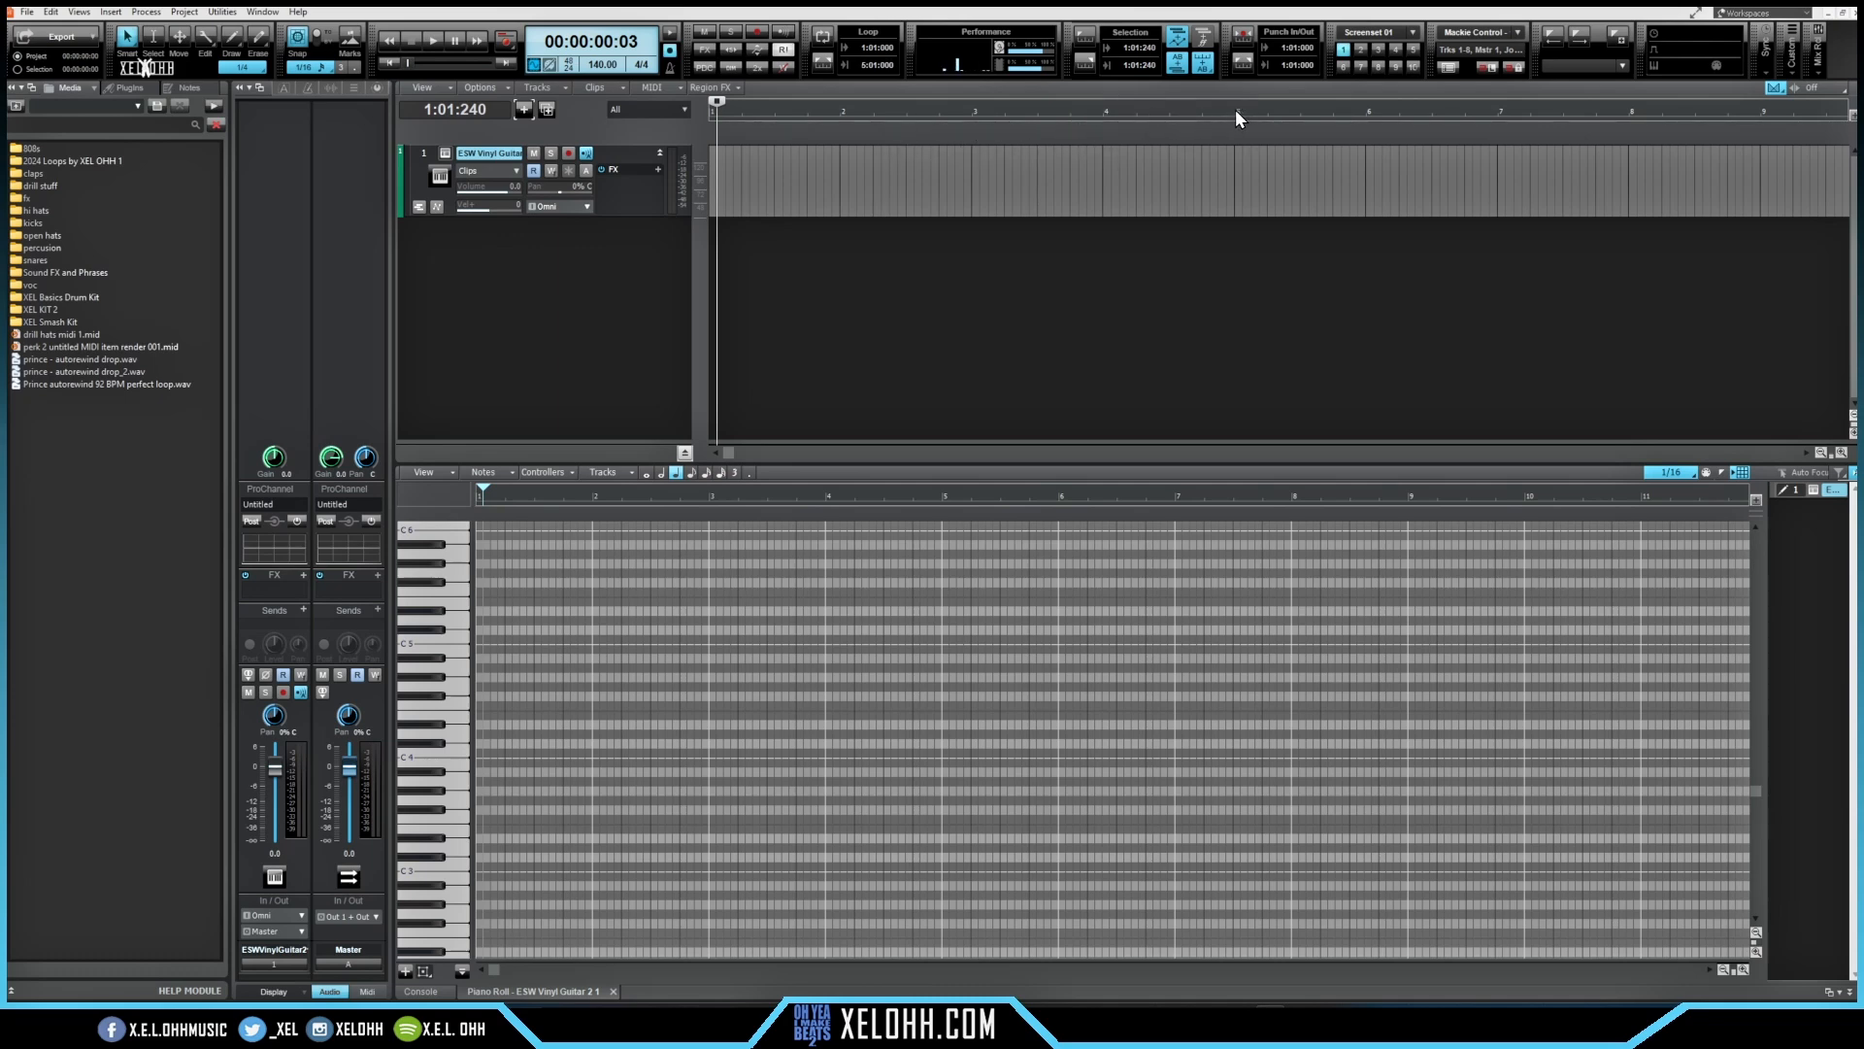
Step: Select the first four bars on the timeline, set them as the loop region, and return to the start
drag(1235, 109, 648, 115)
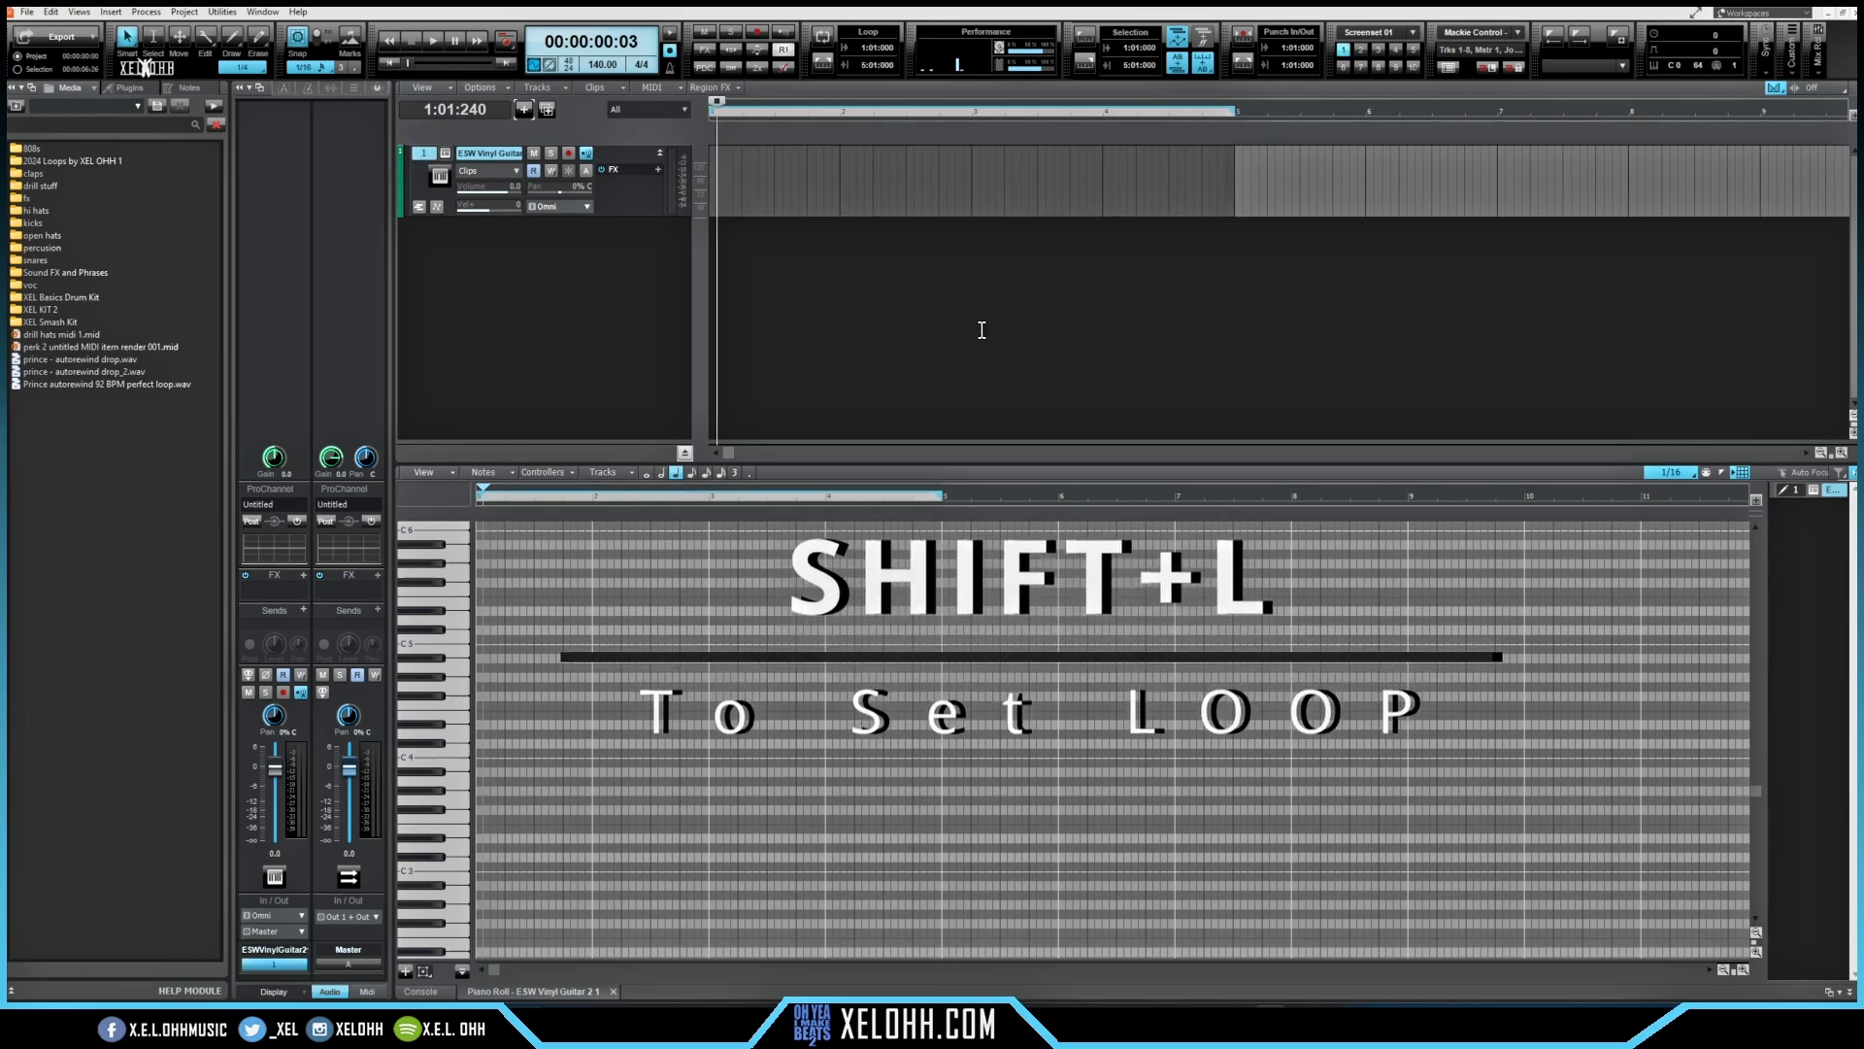
key(shift+l)
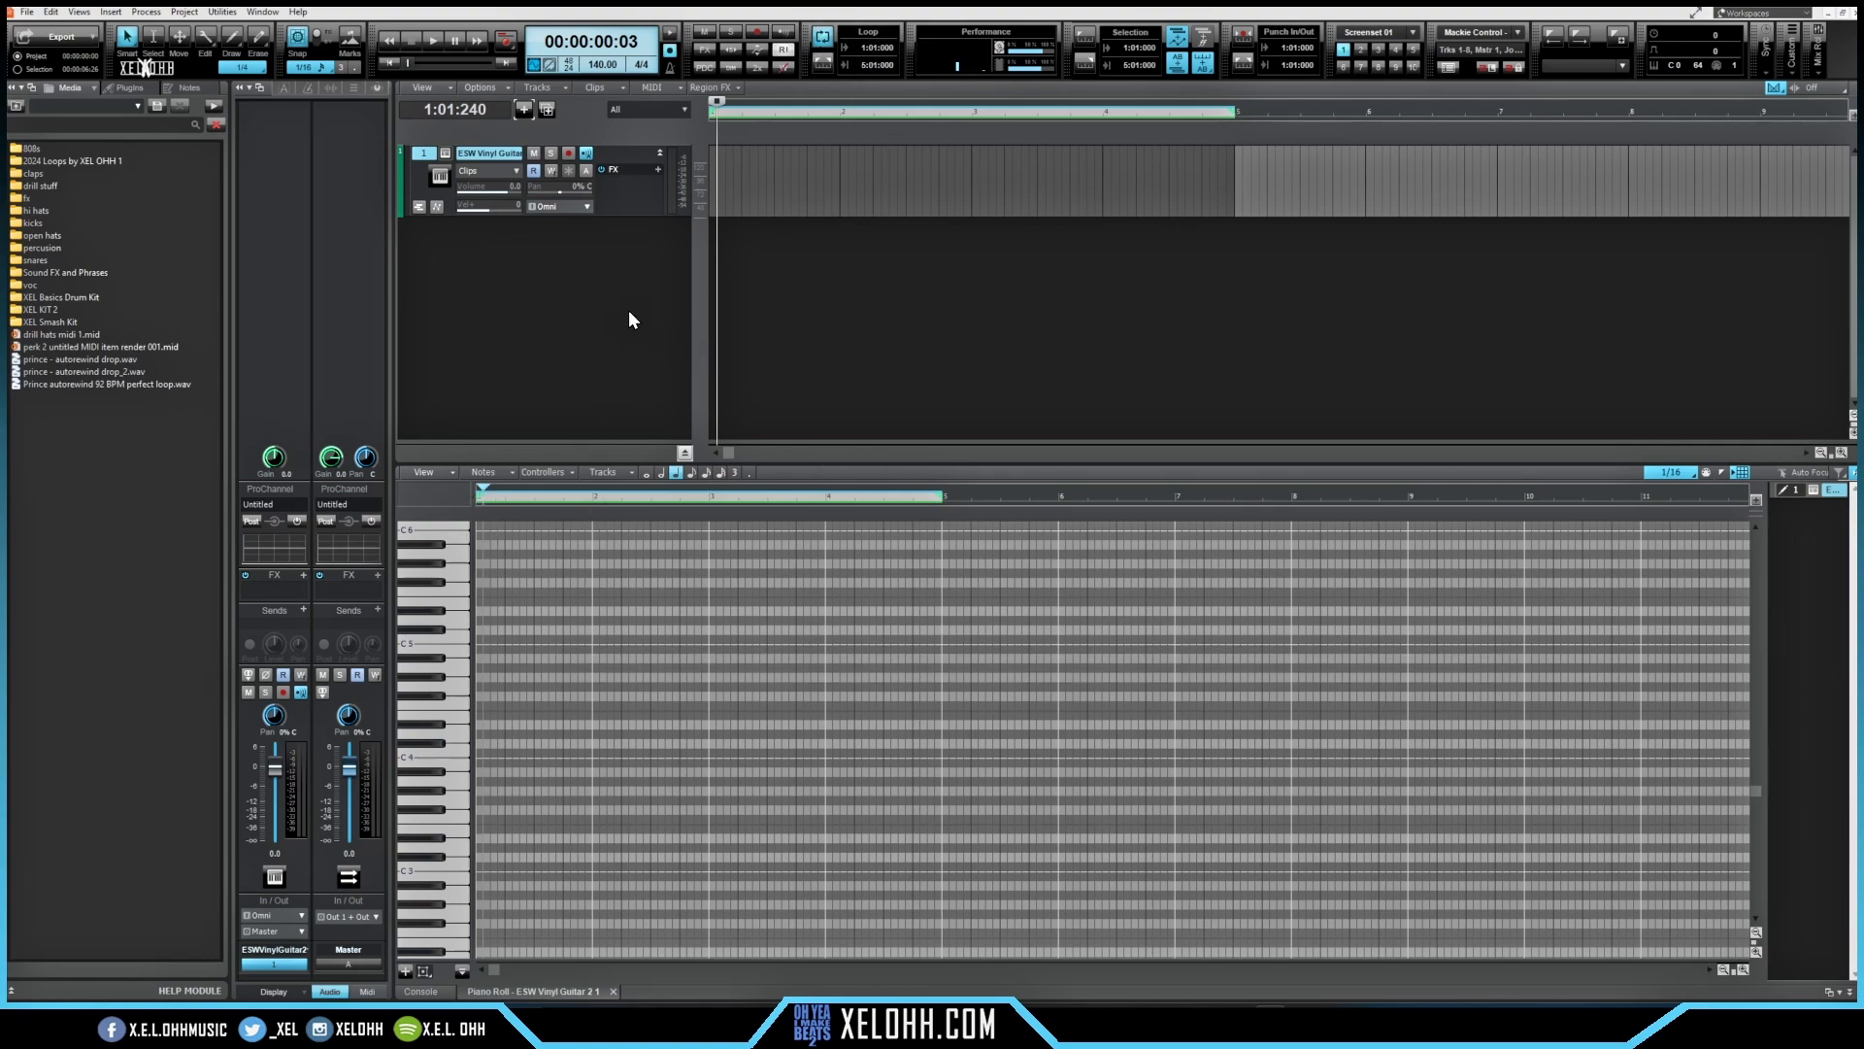
key(w)
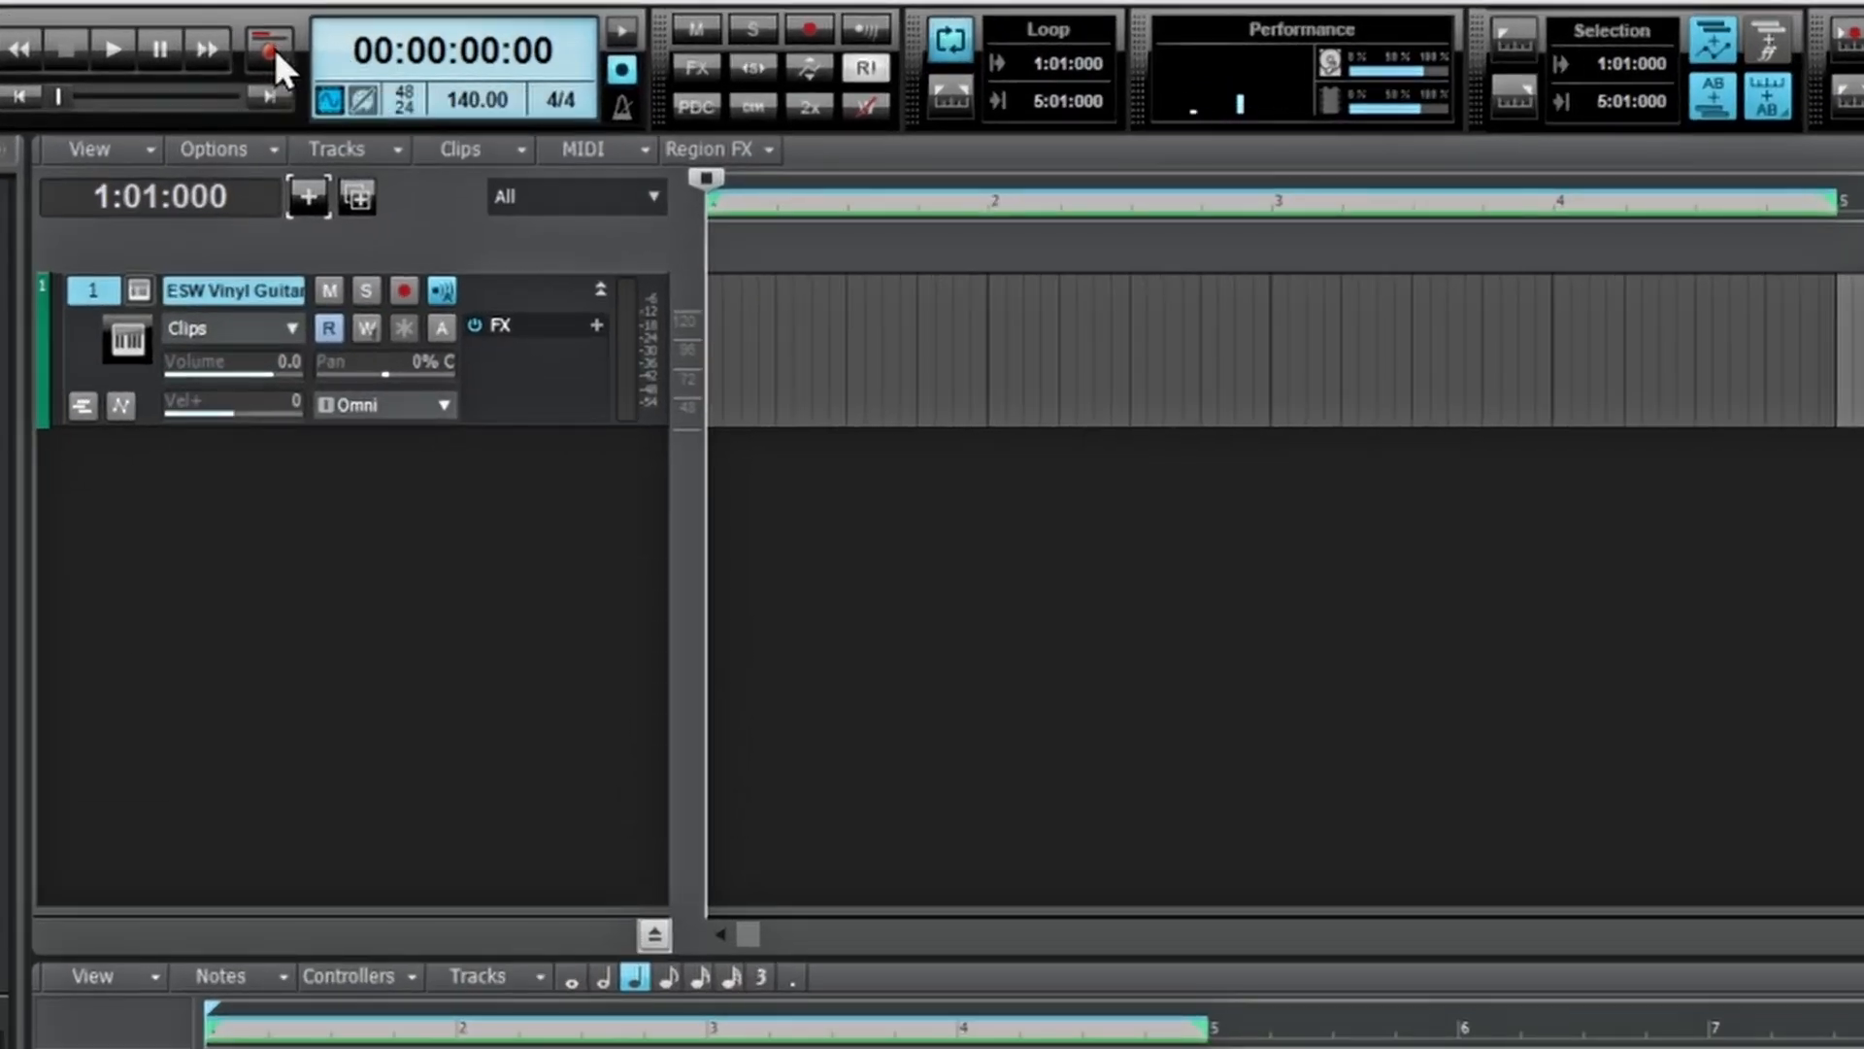
Step: Open the recording settings and apply them with Sound on Sound mode and takes stored in a single track
right_click(276, 51)
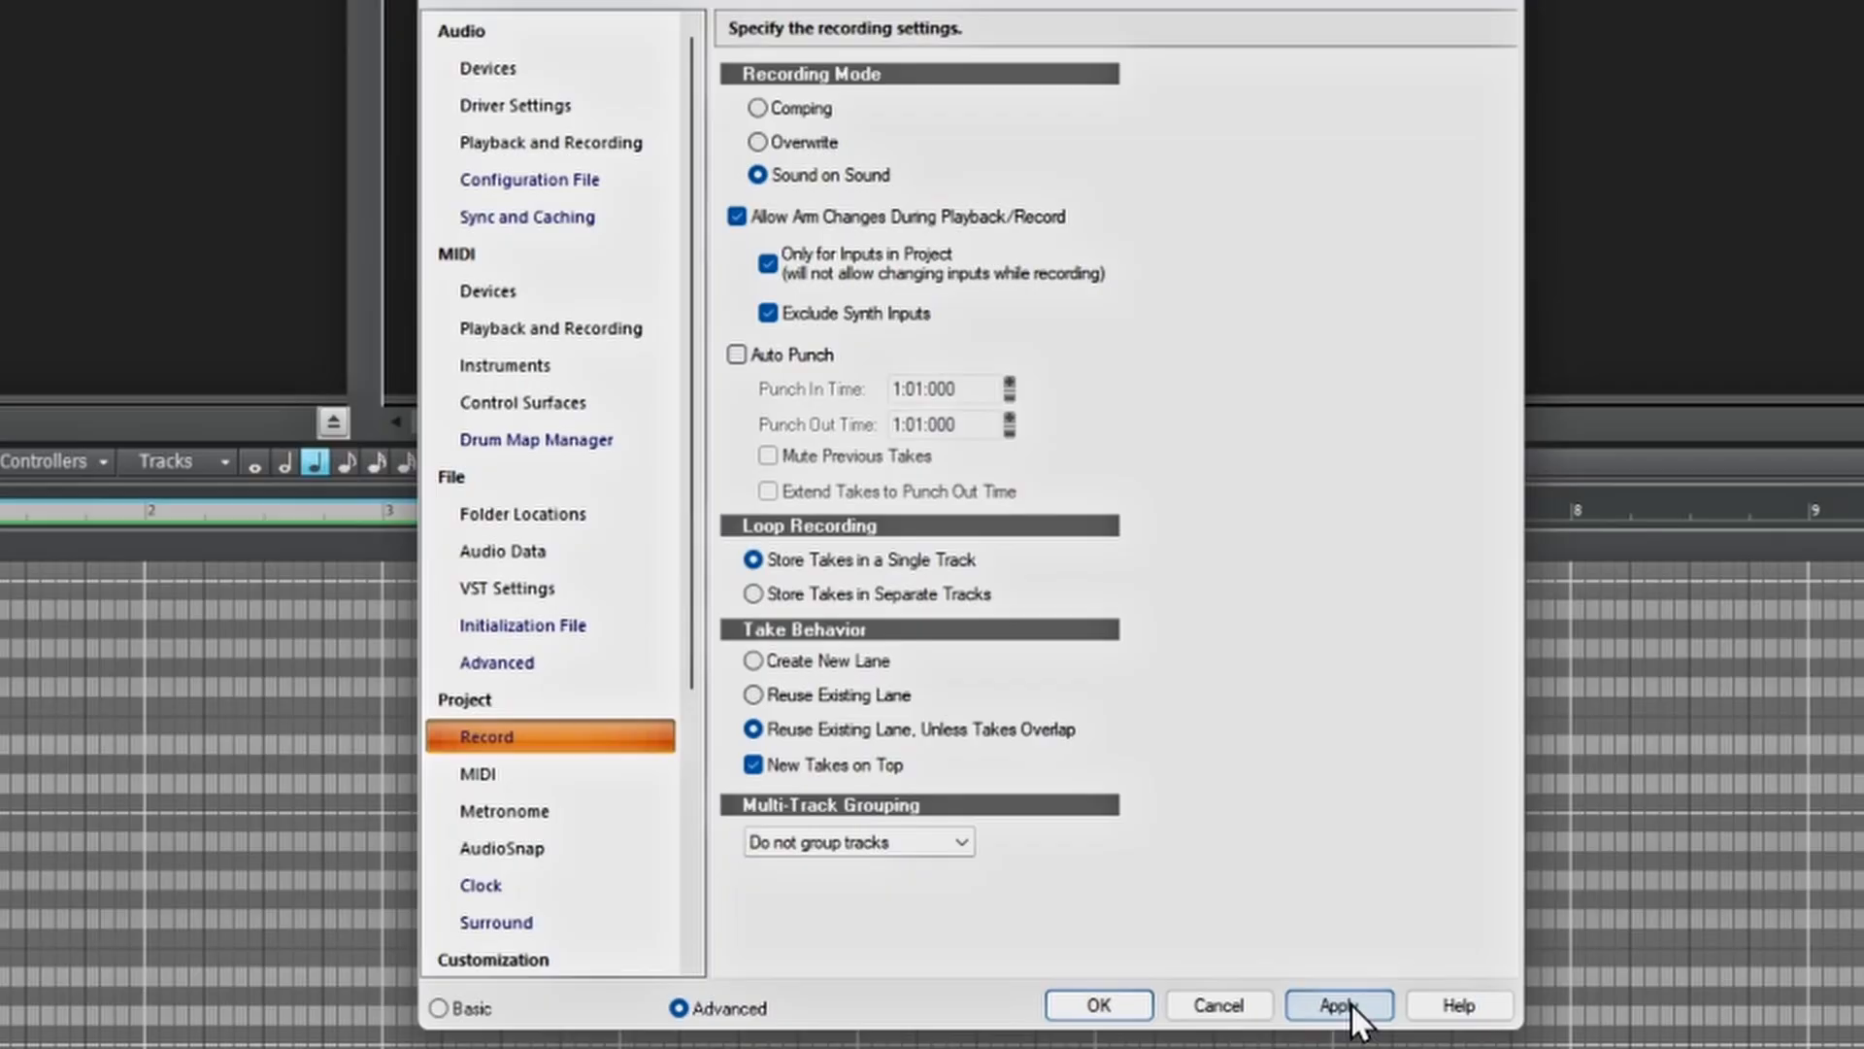
click(1101, 1006)
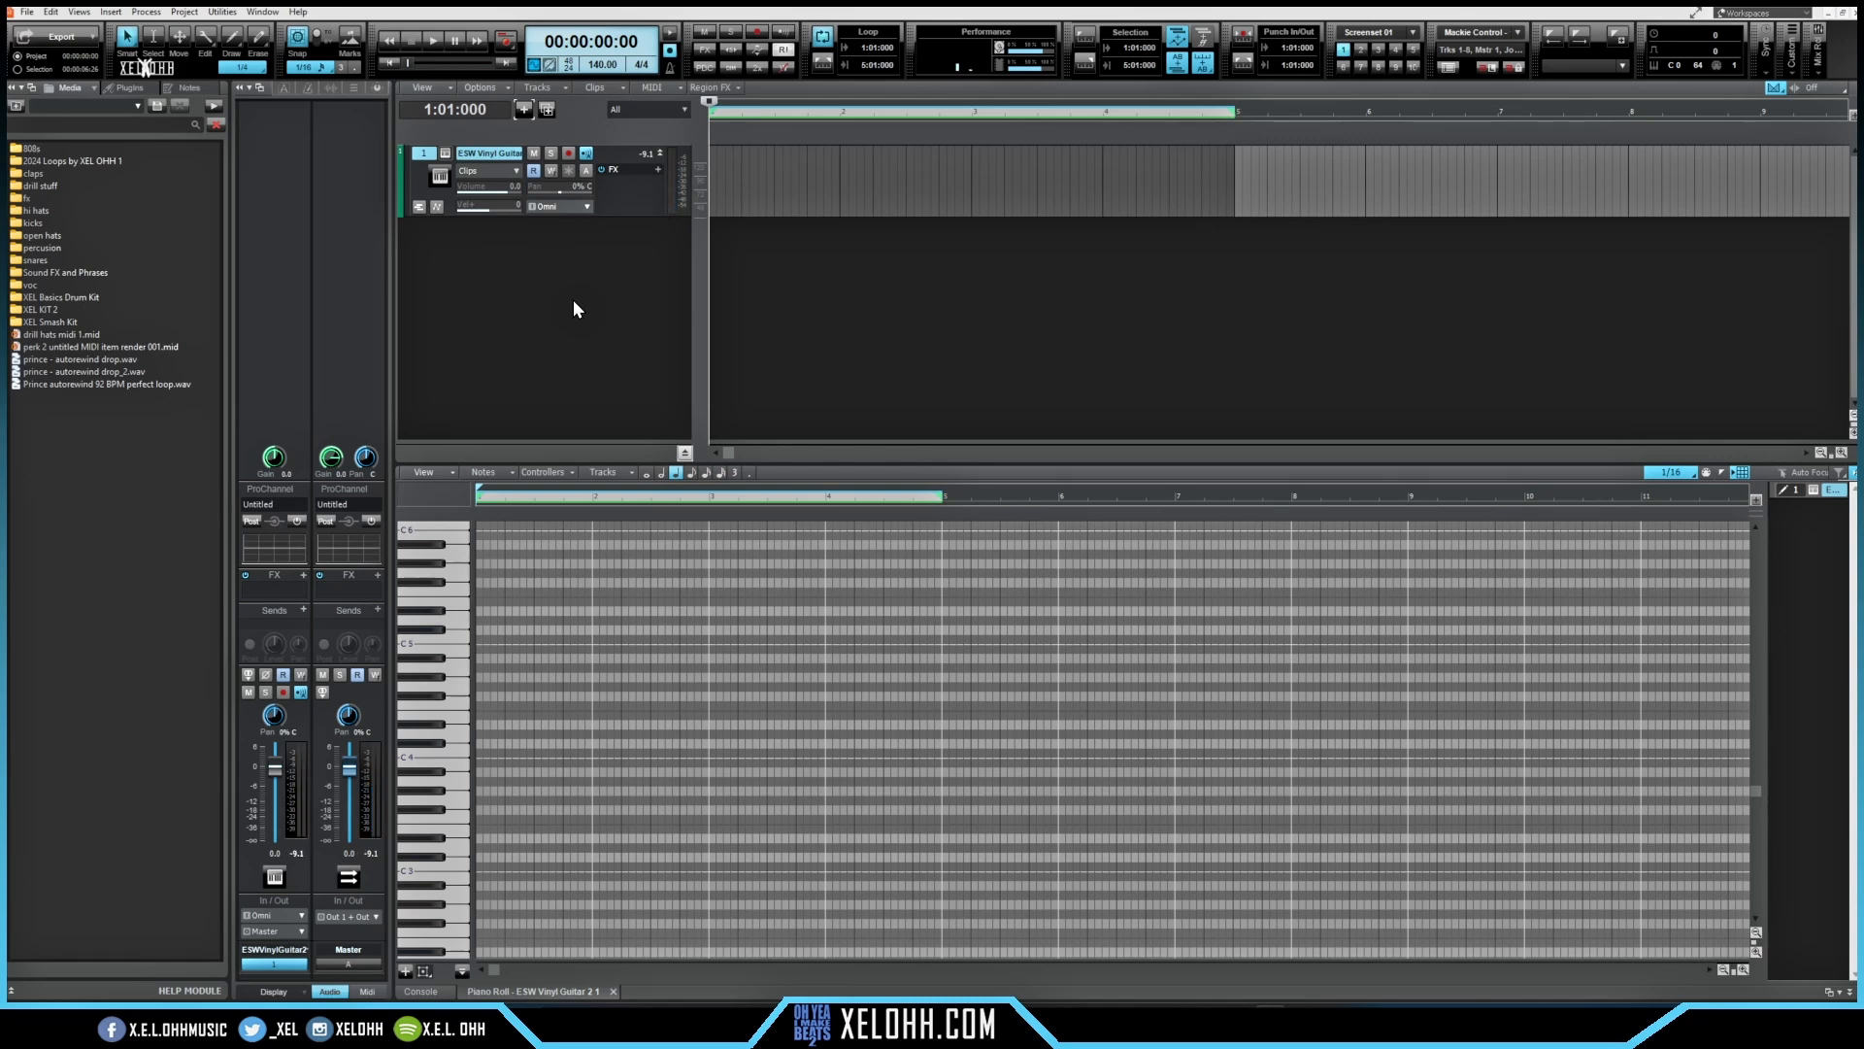
Step: Loop-record a MIDI guitar part on the ESW Vinyl Guitar track and stop recording
key(r)
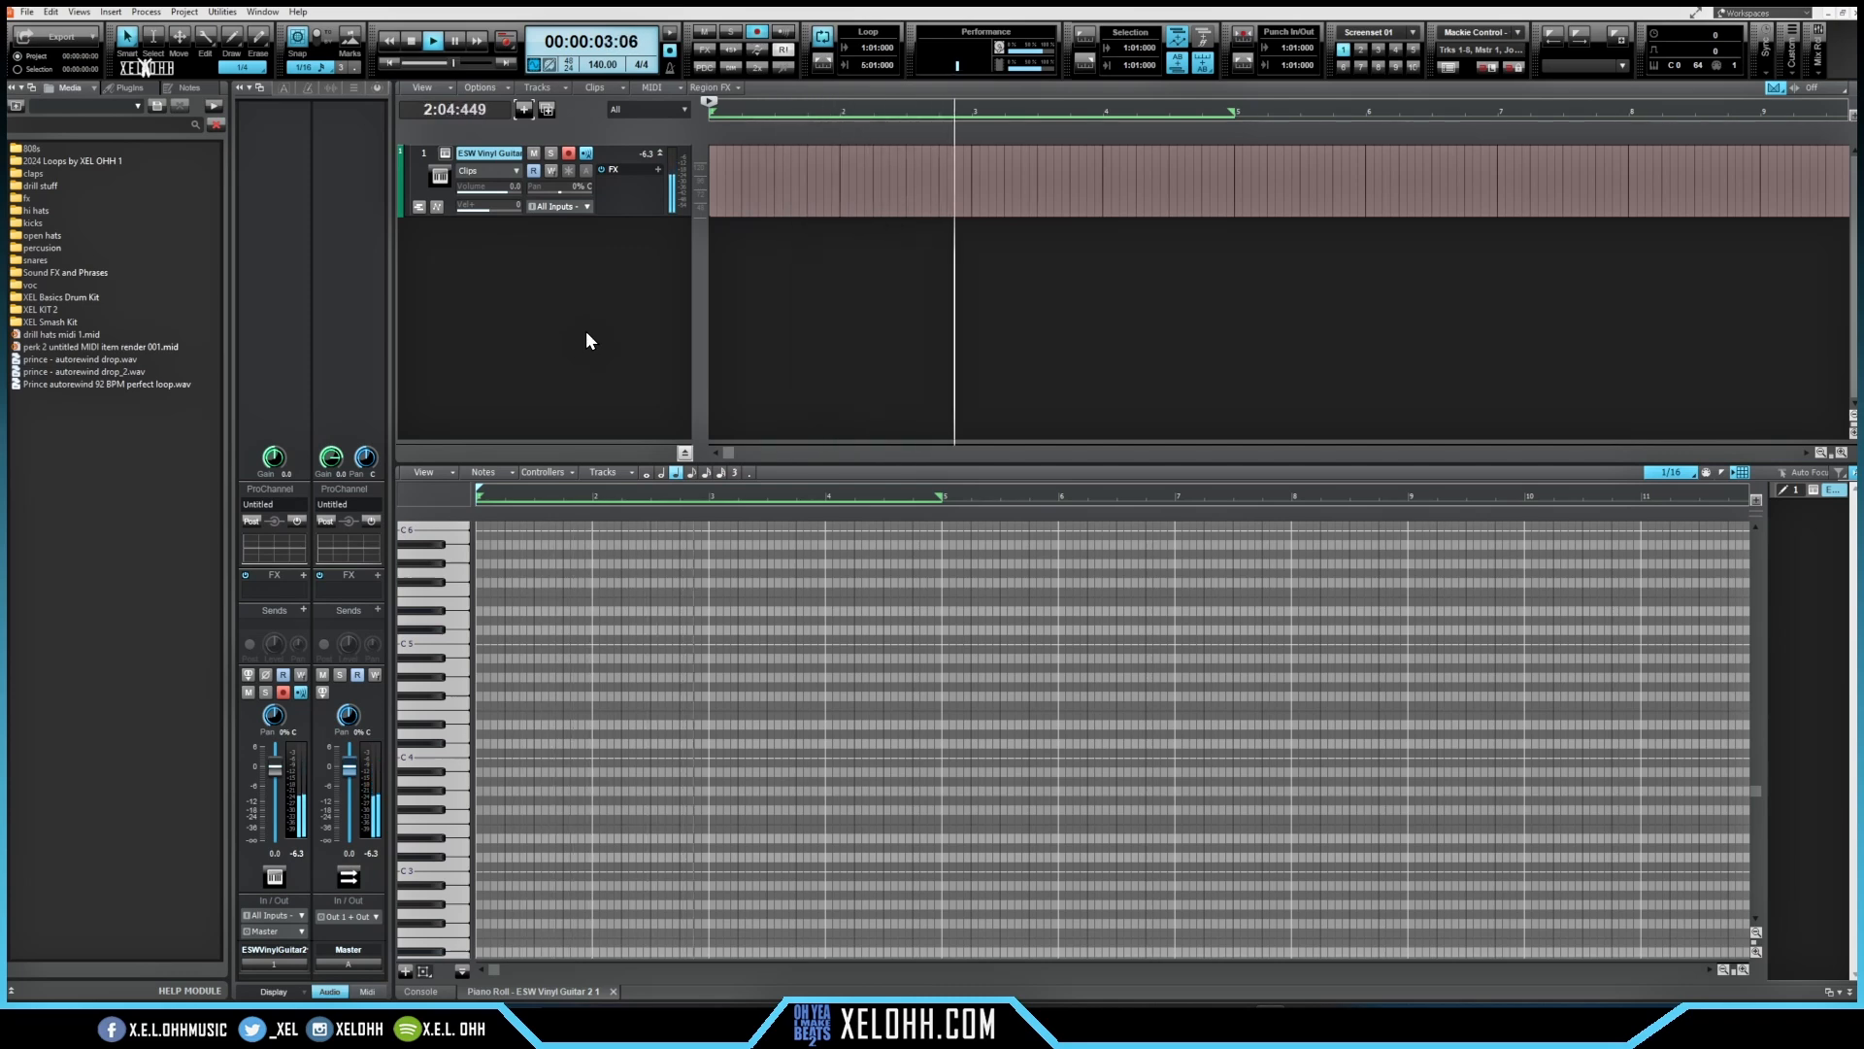
key(space)
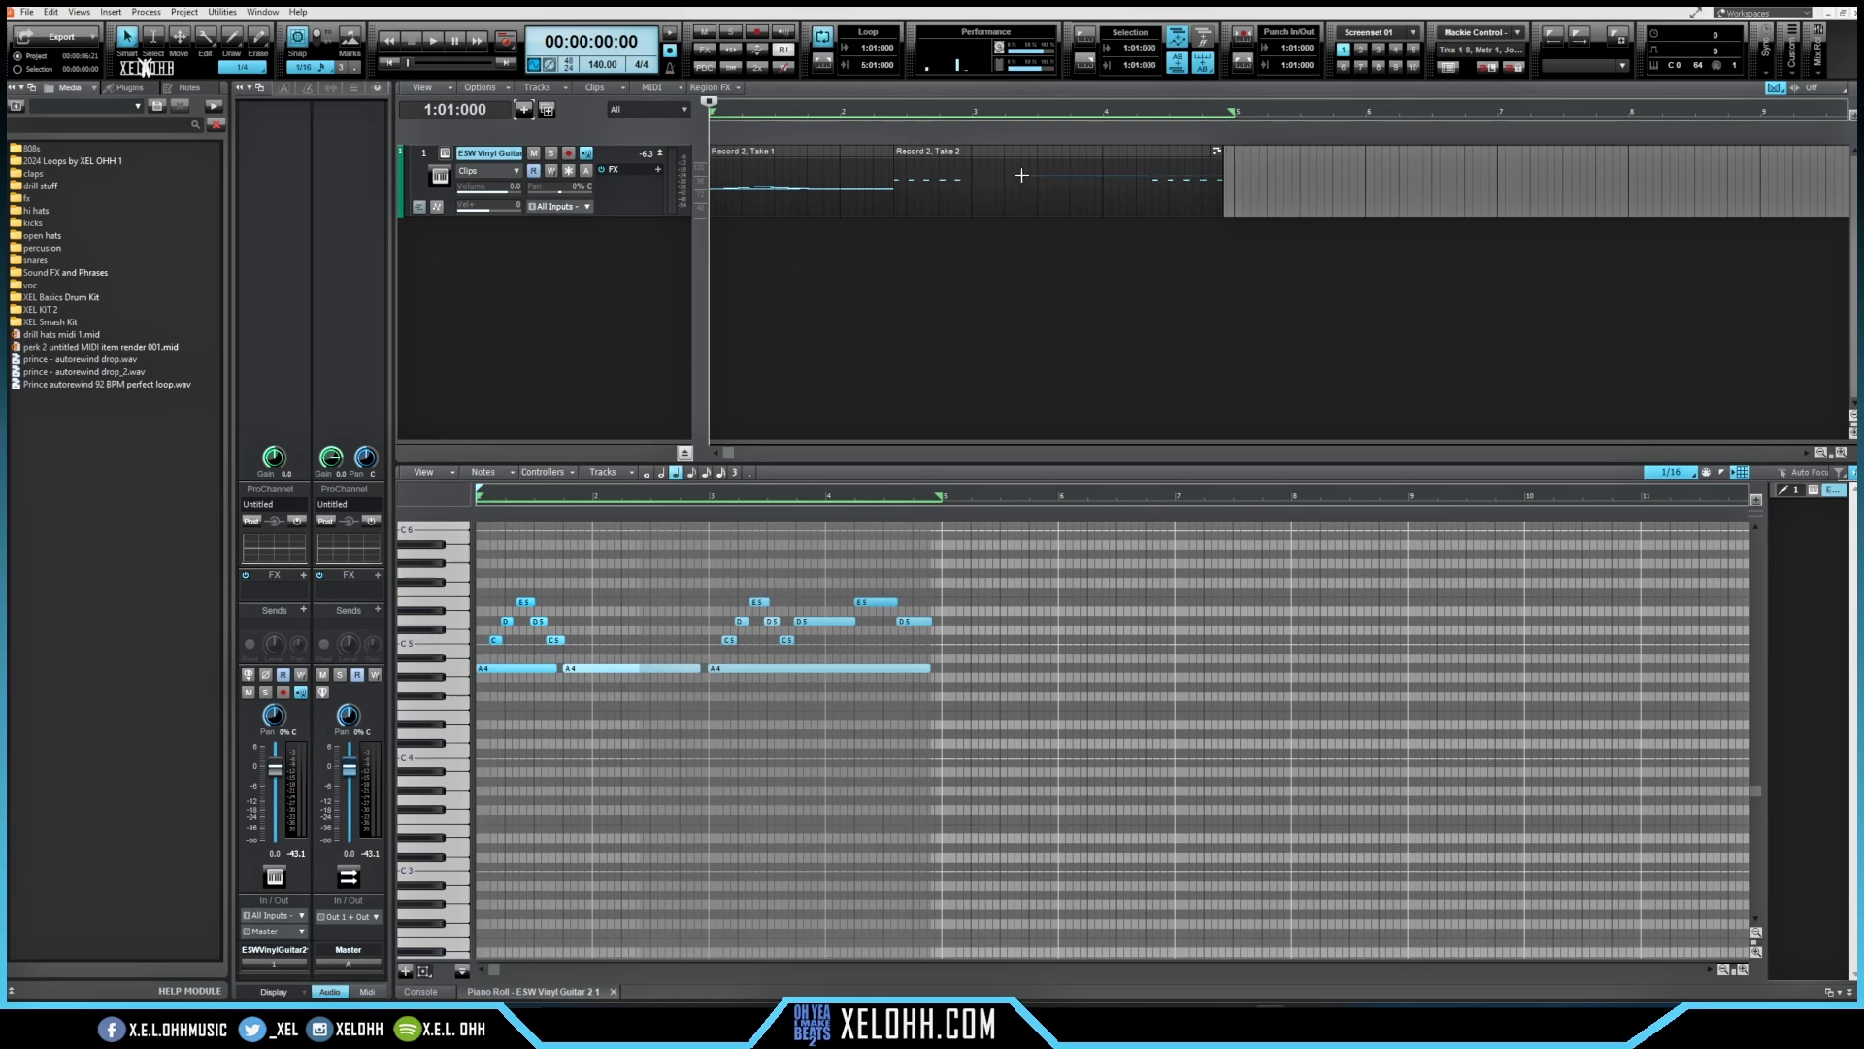
Step: Bounce the recorded guitar takes into a single clip
click(777, 175)
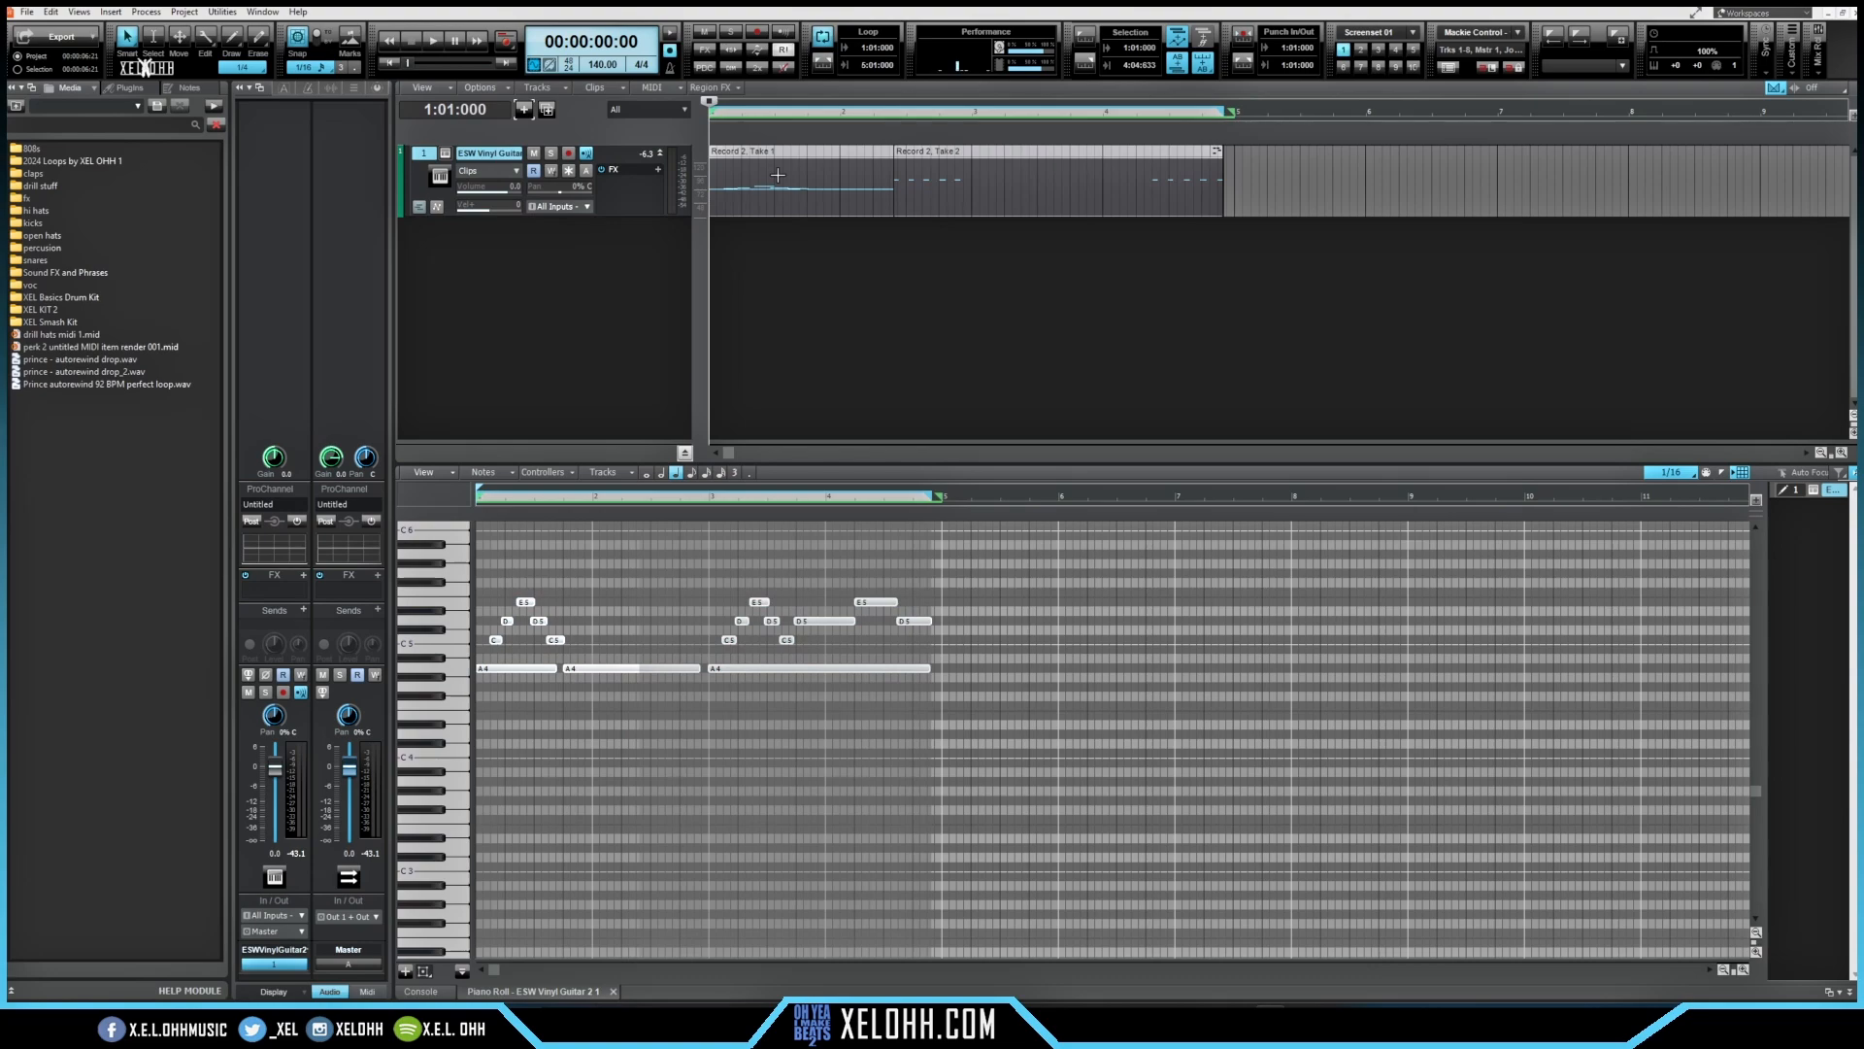
right_click(778, 175)
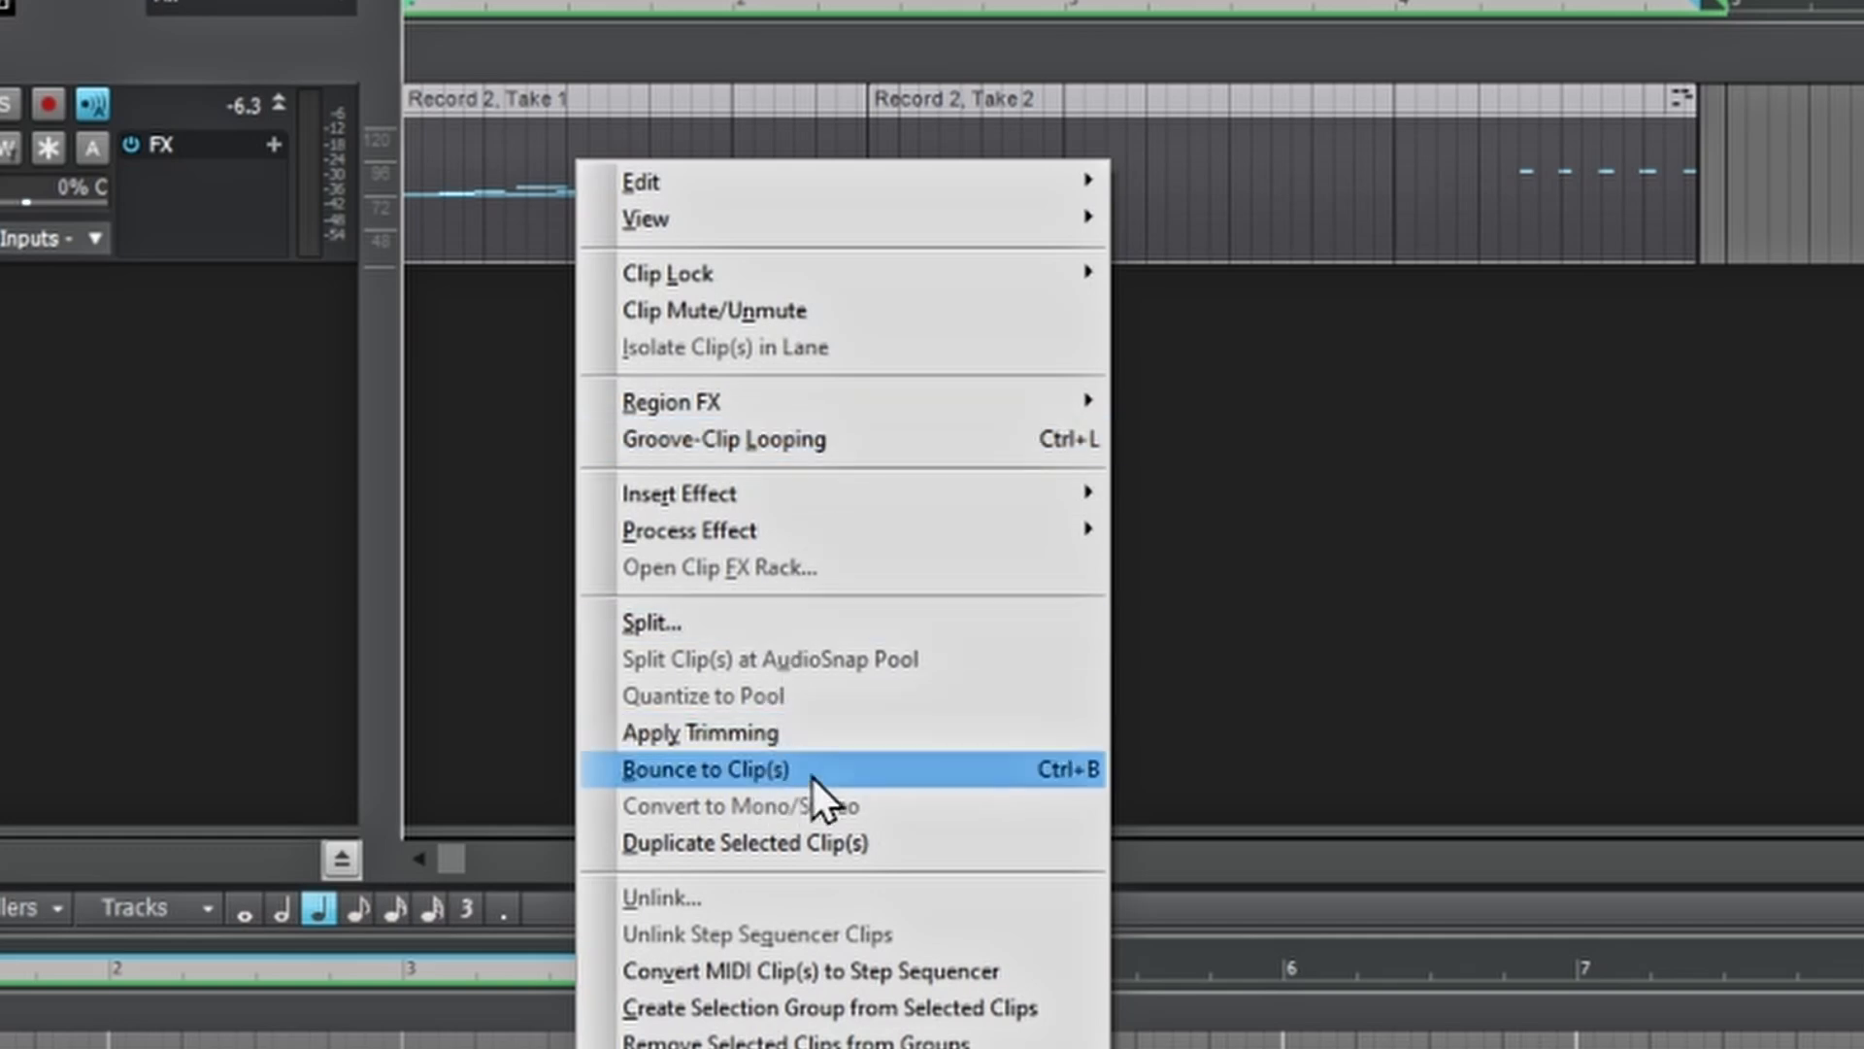
click(872, 773)
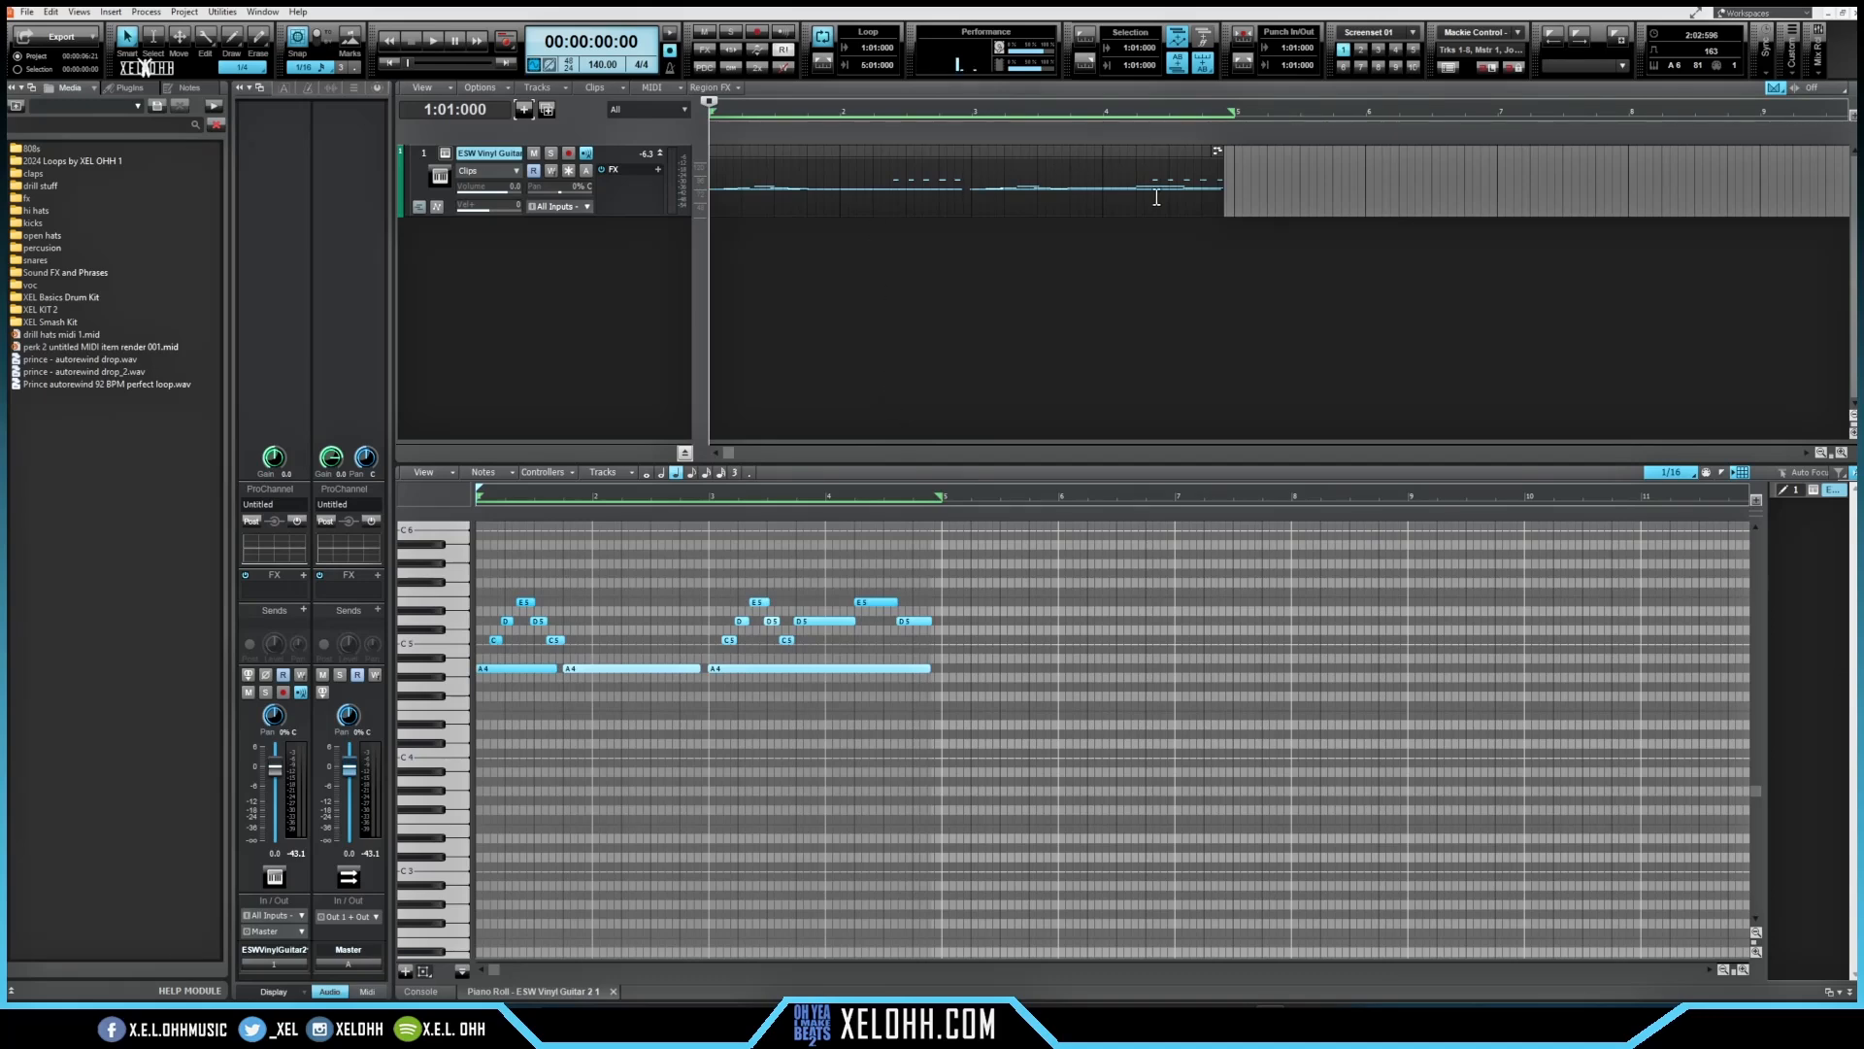
Step: Insert the XEL Sitala Drill Kit 2 track template into the project
scroll(971, 713, up, 3)
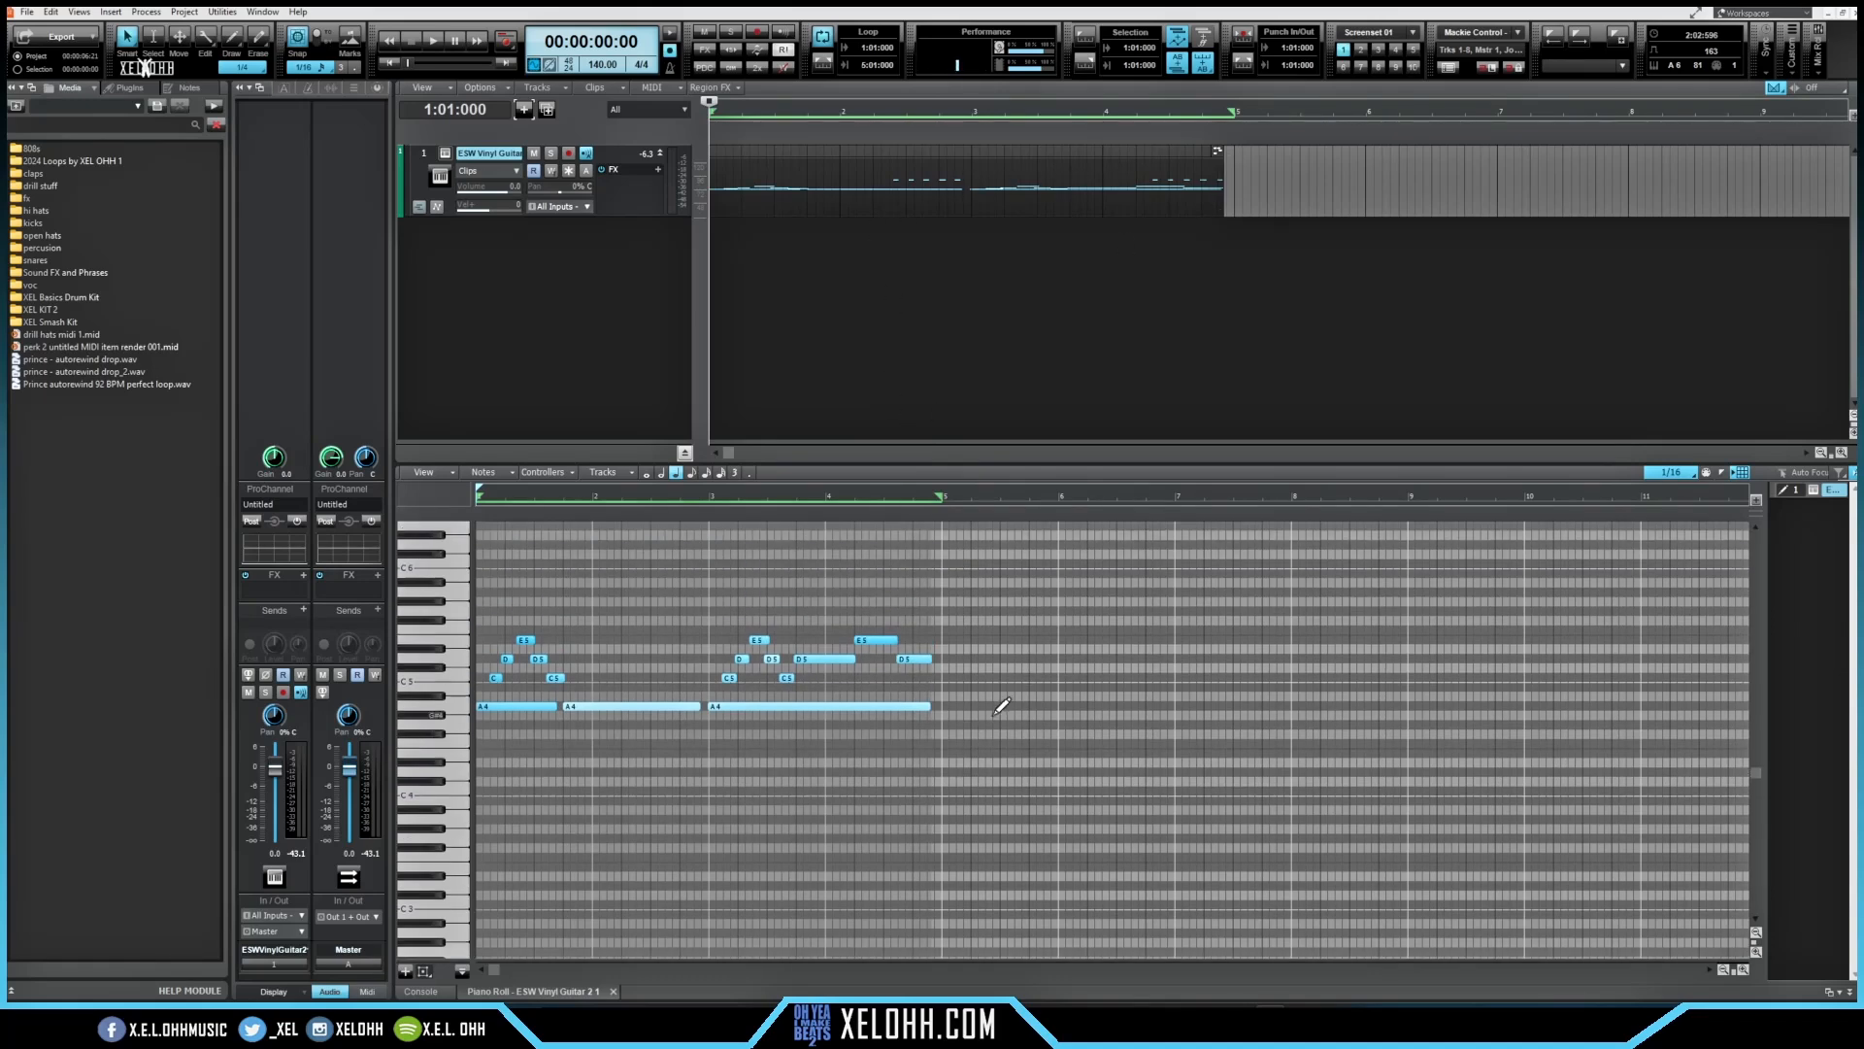
scroll(1014, 699, up, 3)
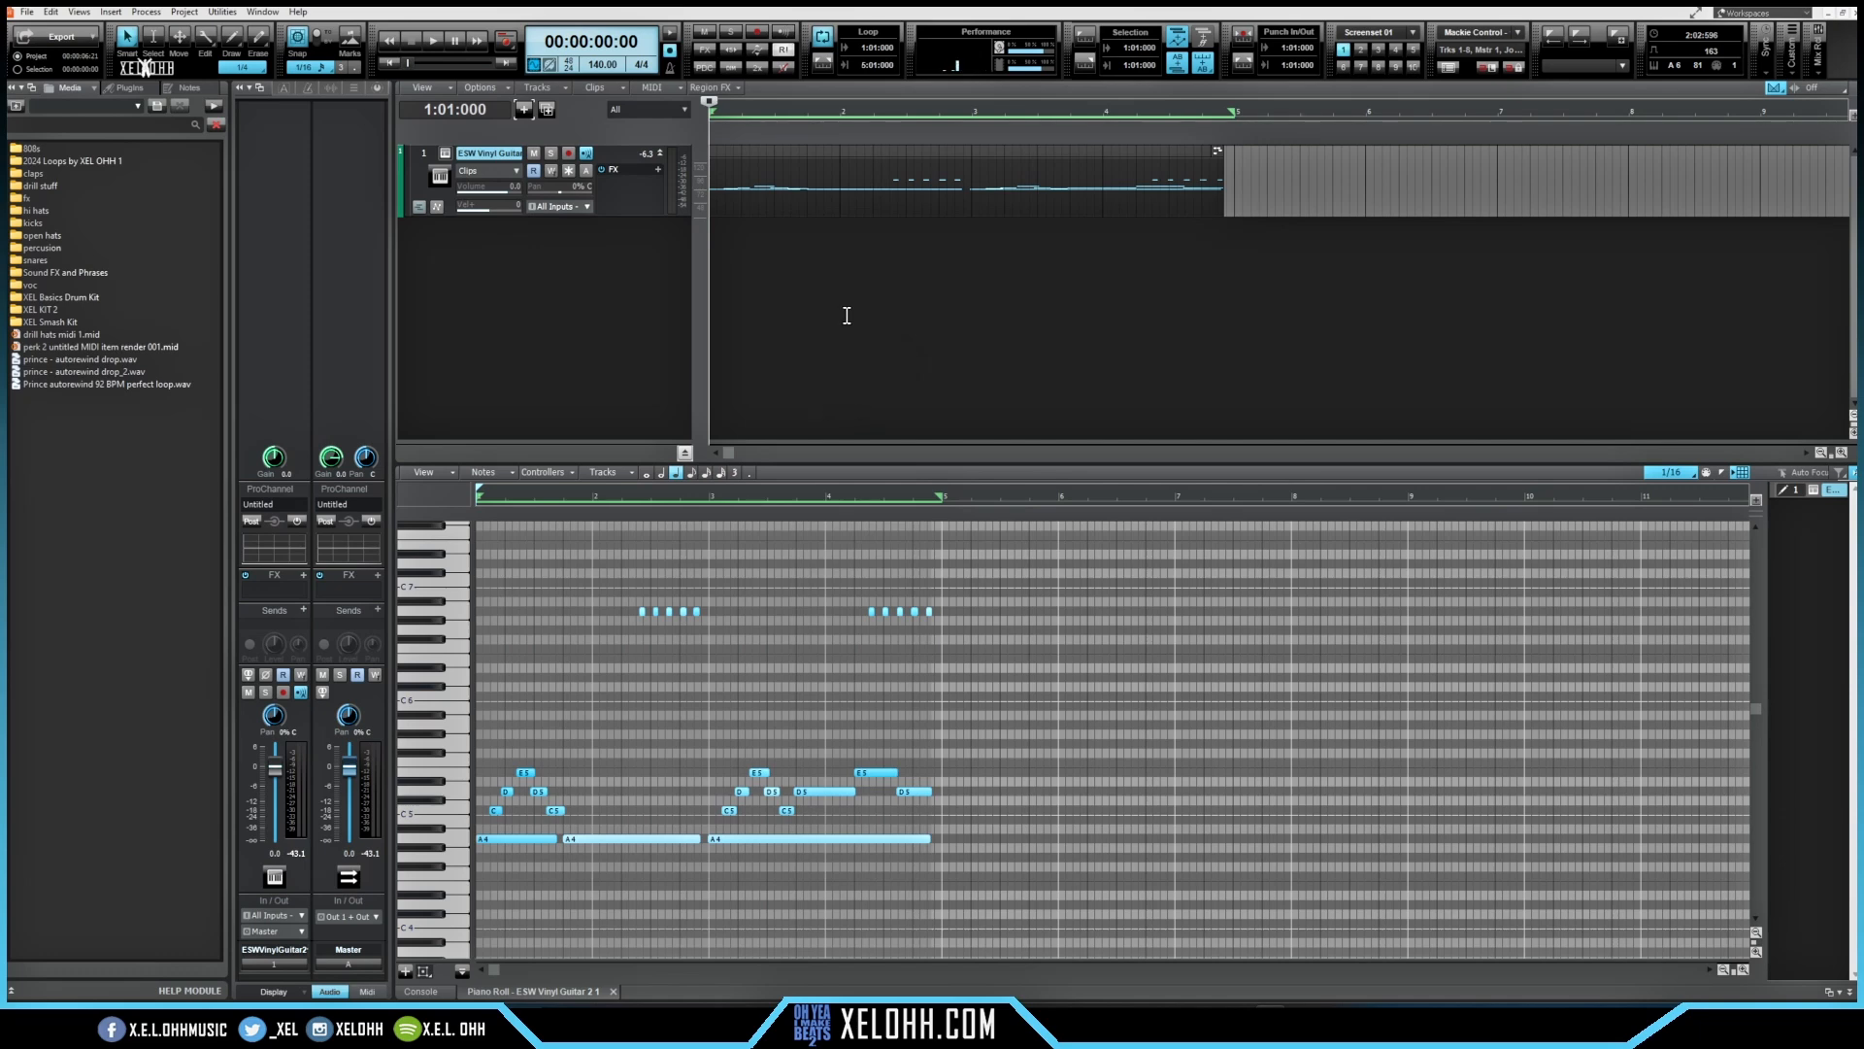
right_click(589, 290)
mouse_move(712, 395)
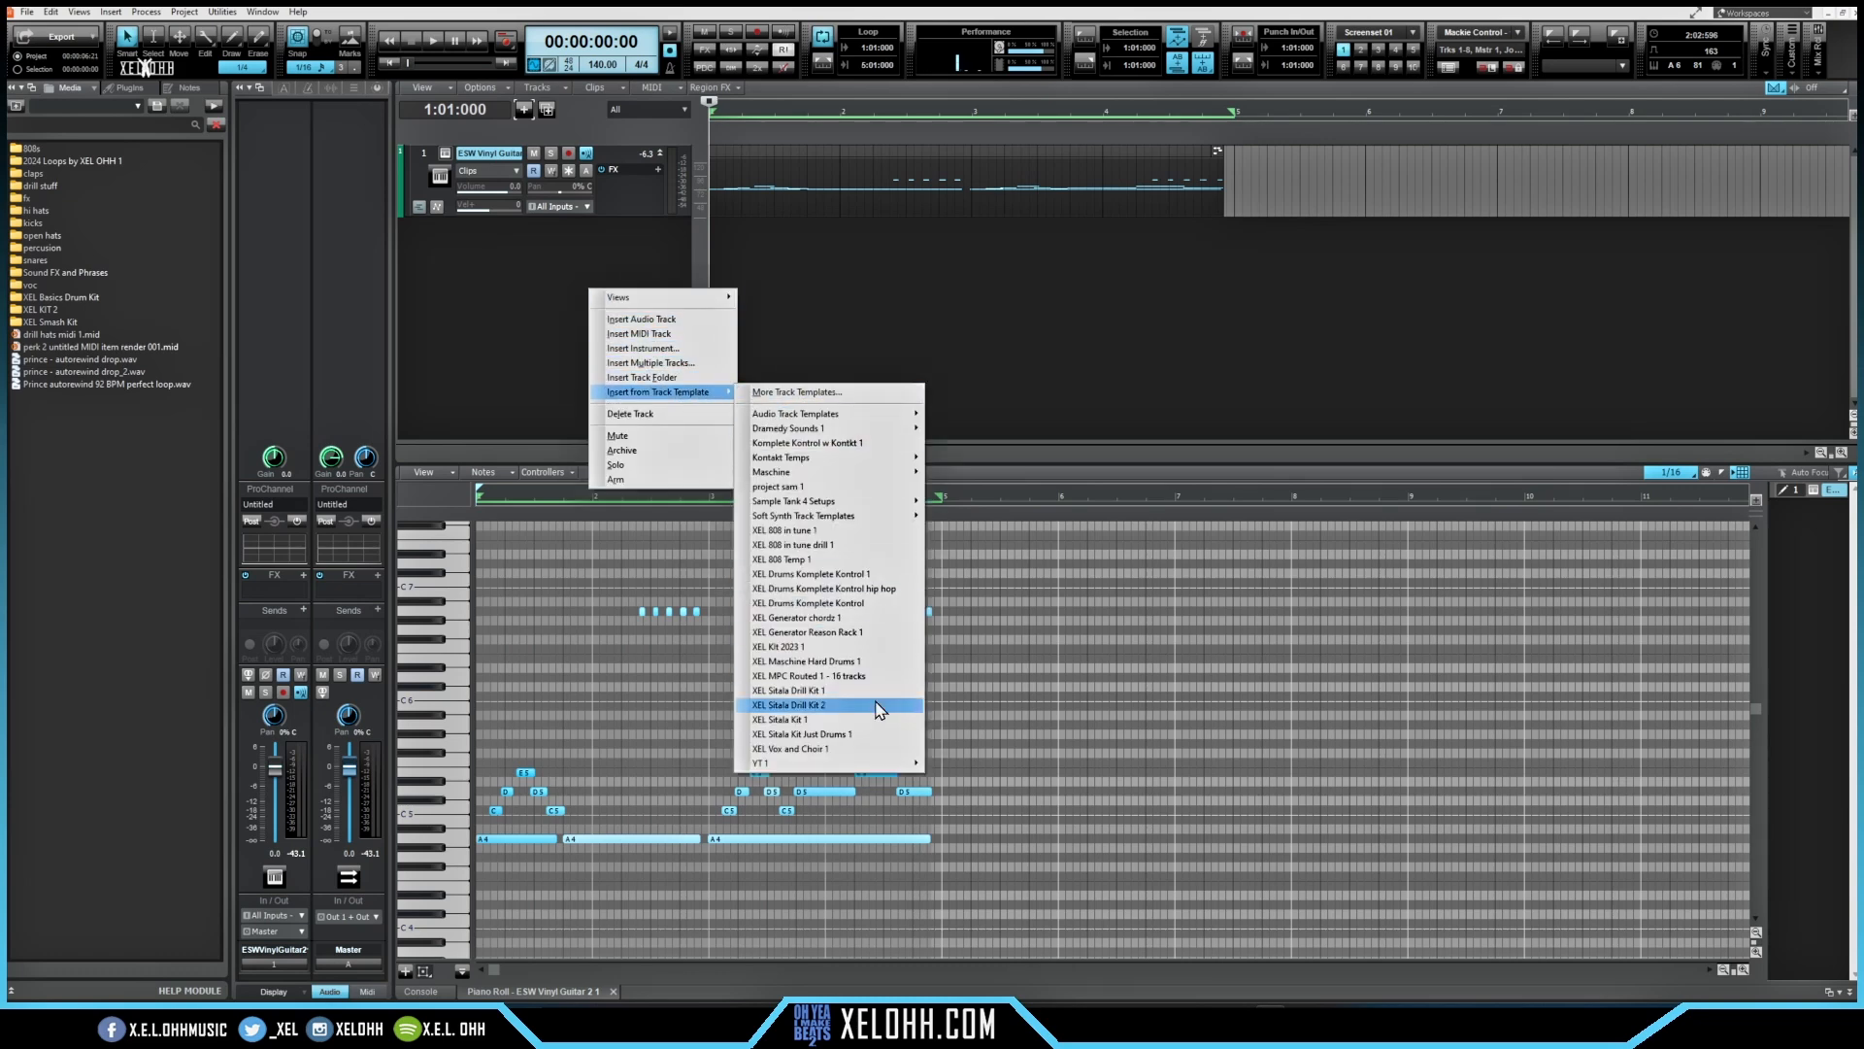
click(823, 691)
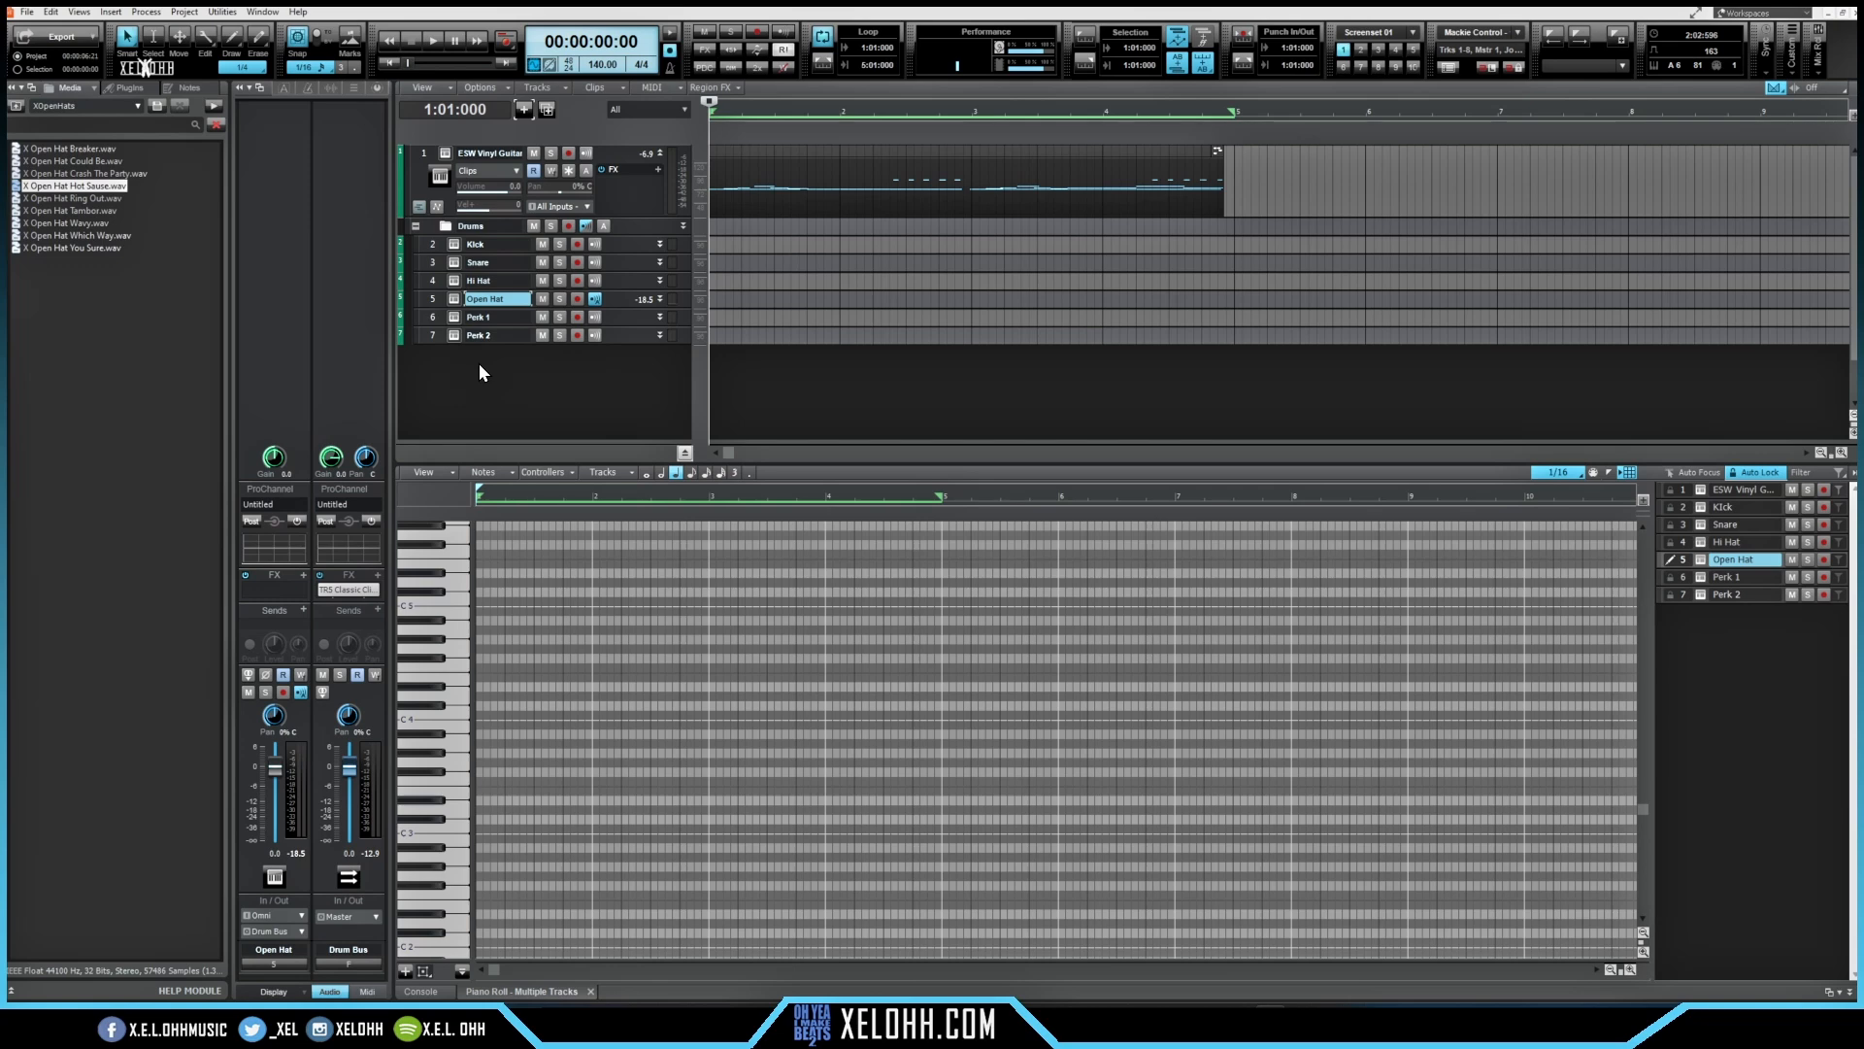
Step: Select the Hi Hat track in the drum folder and start loop-recording a hi-hat pattern
key(Up)
key(Up)
key(Up)
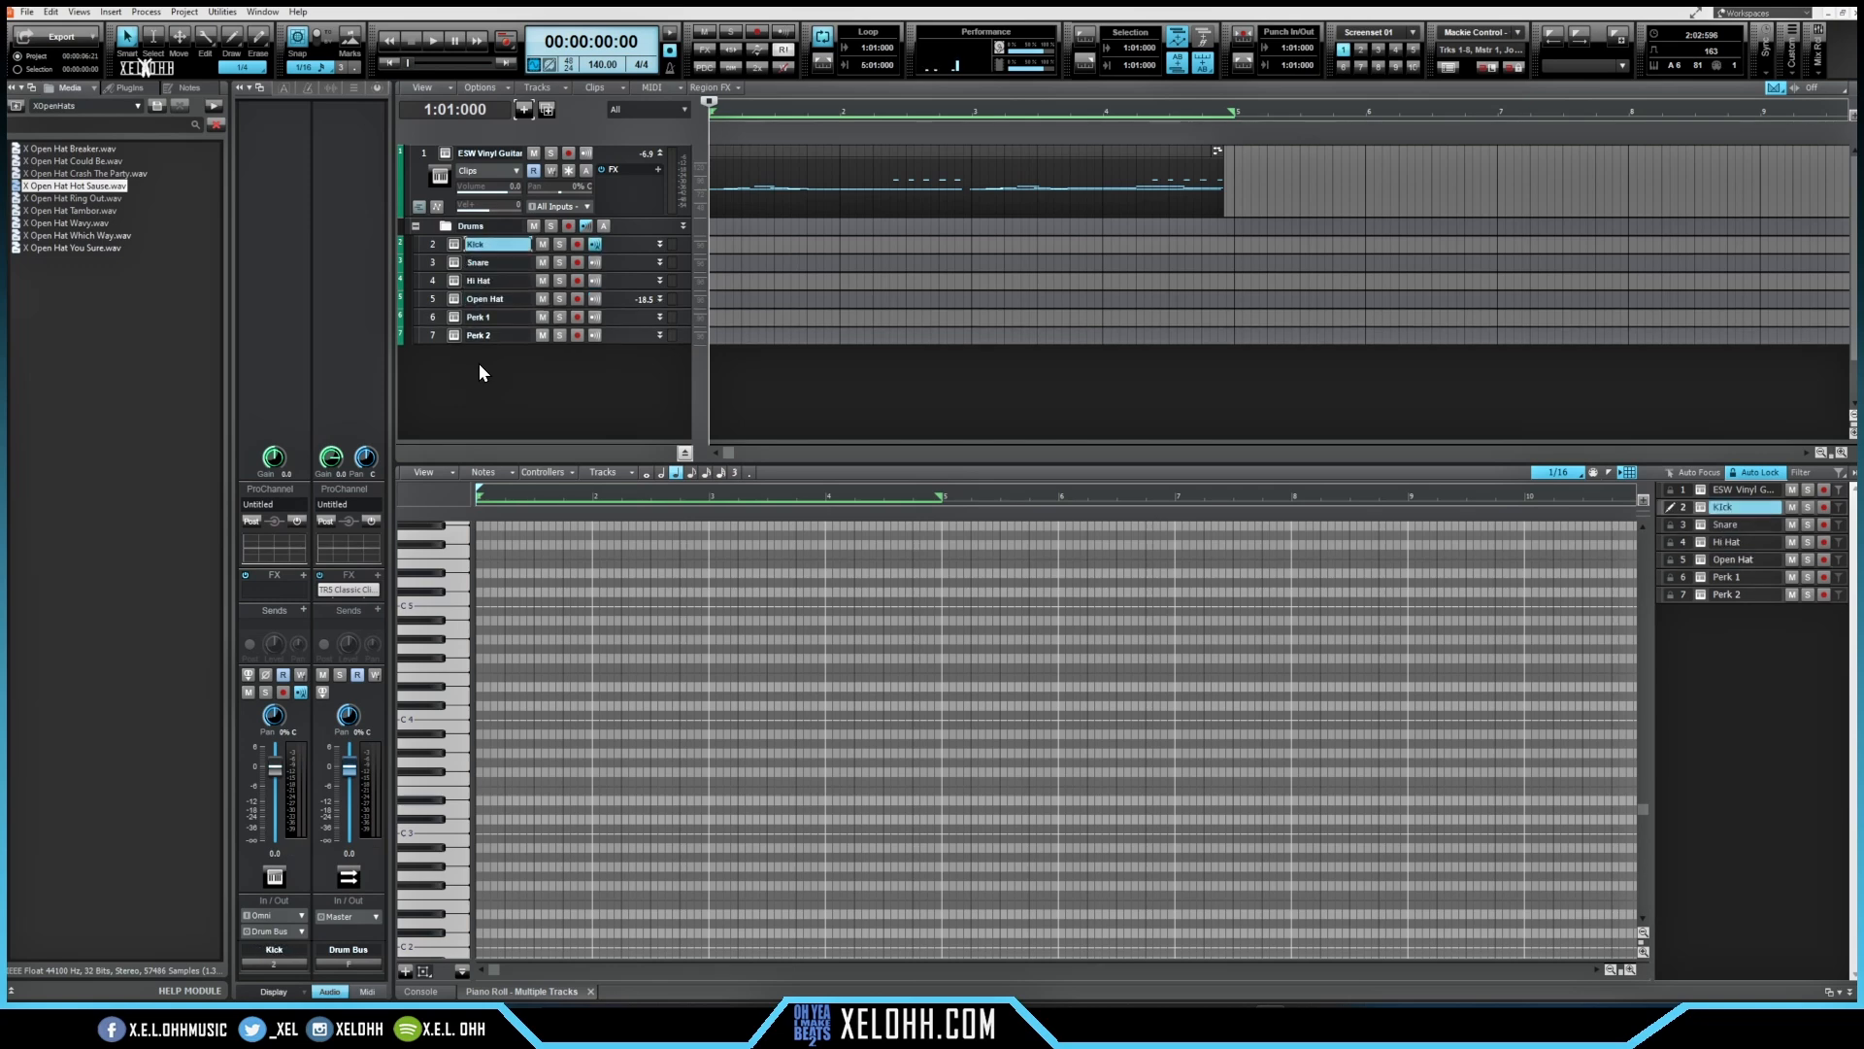
key(Down)
key(Down)
key(Down)
key(Down)
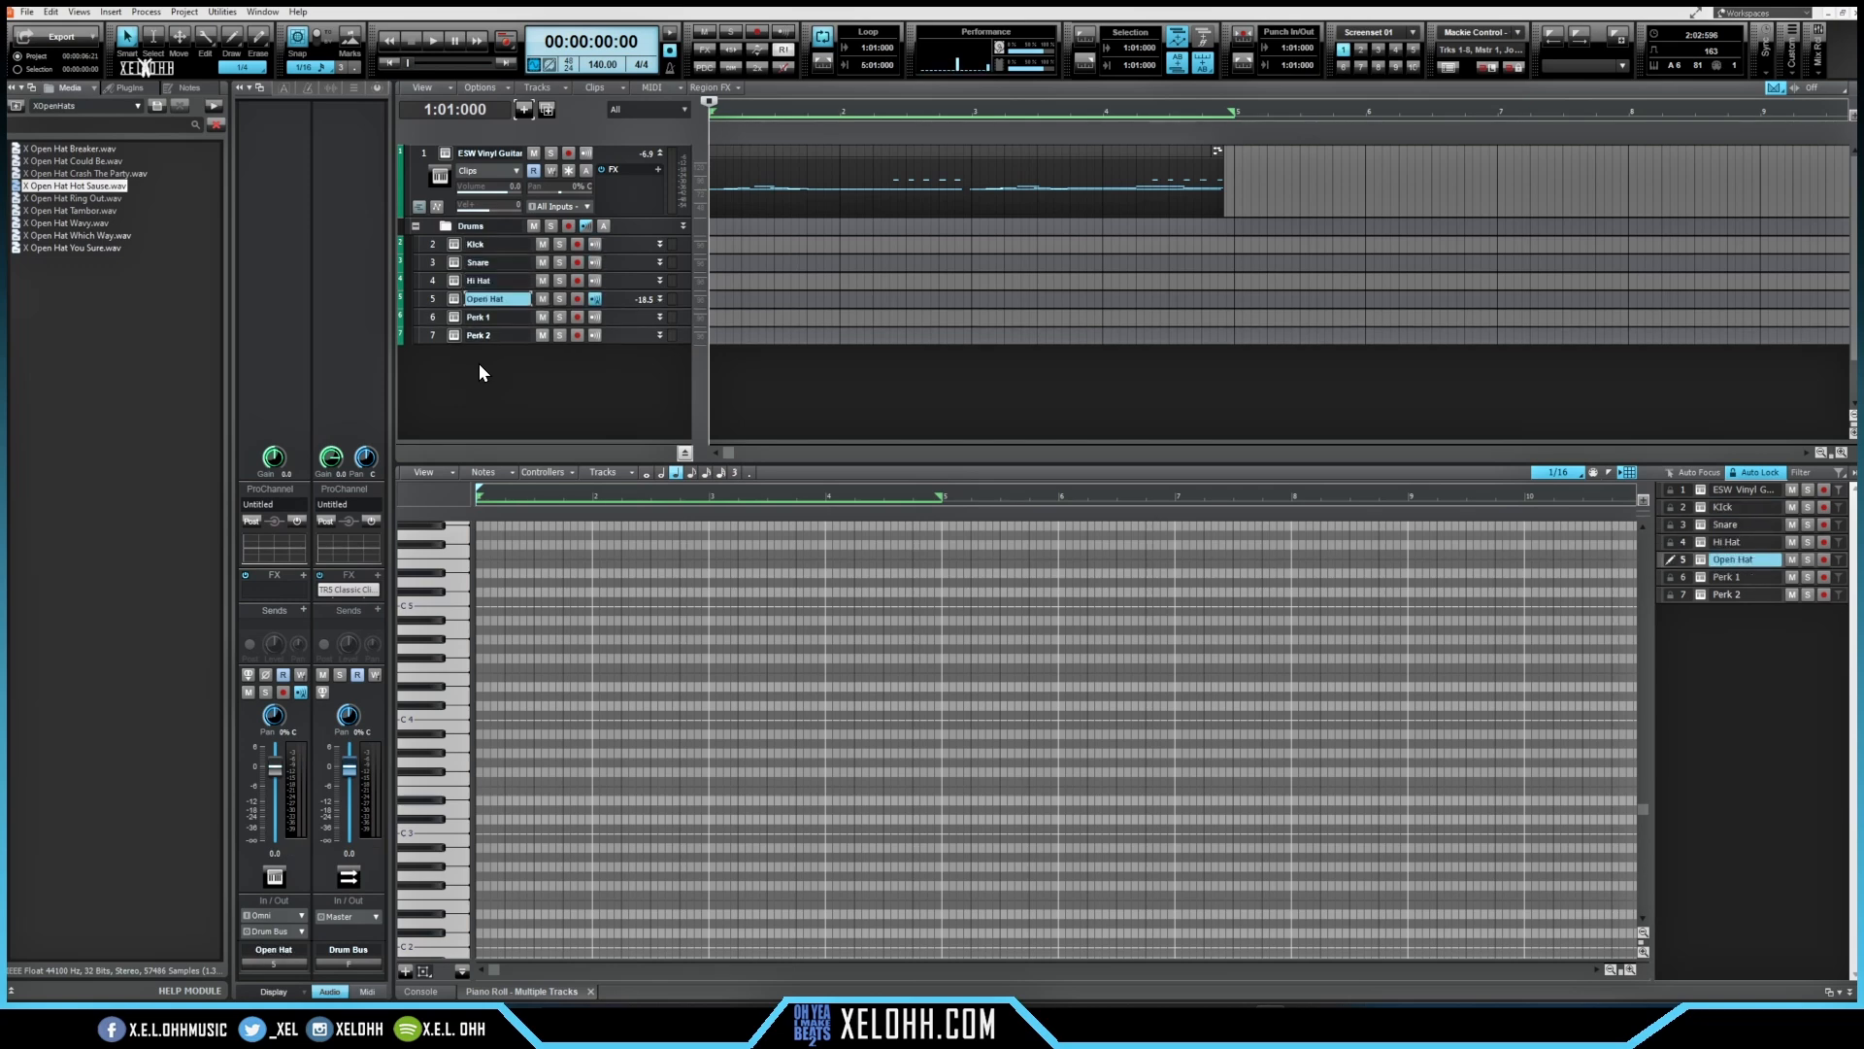
key(Up)
key(Up)
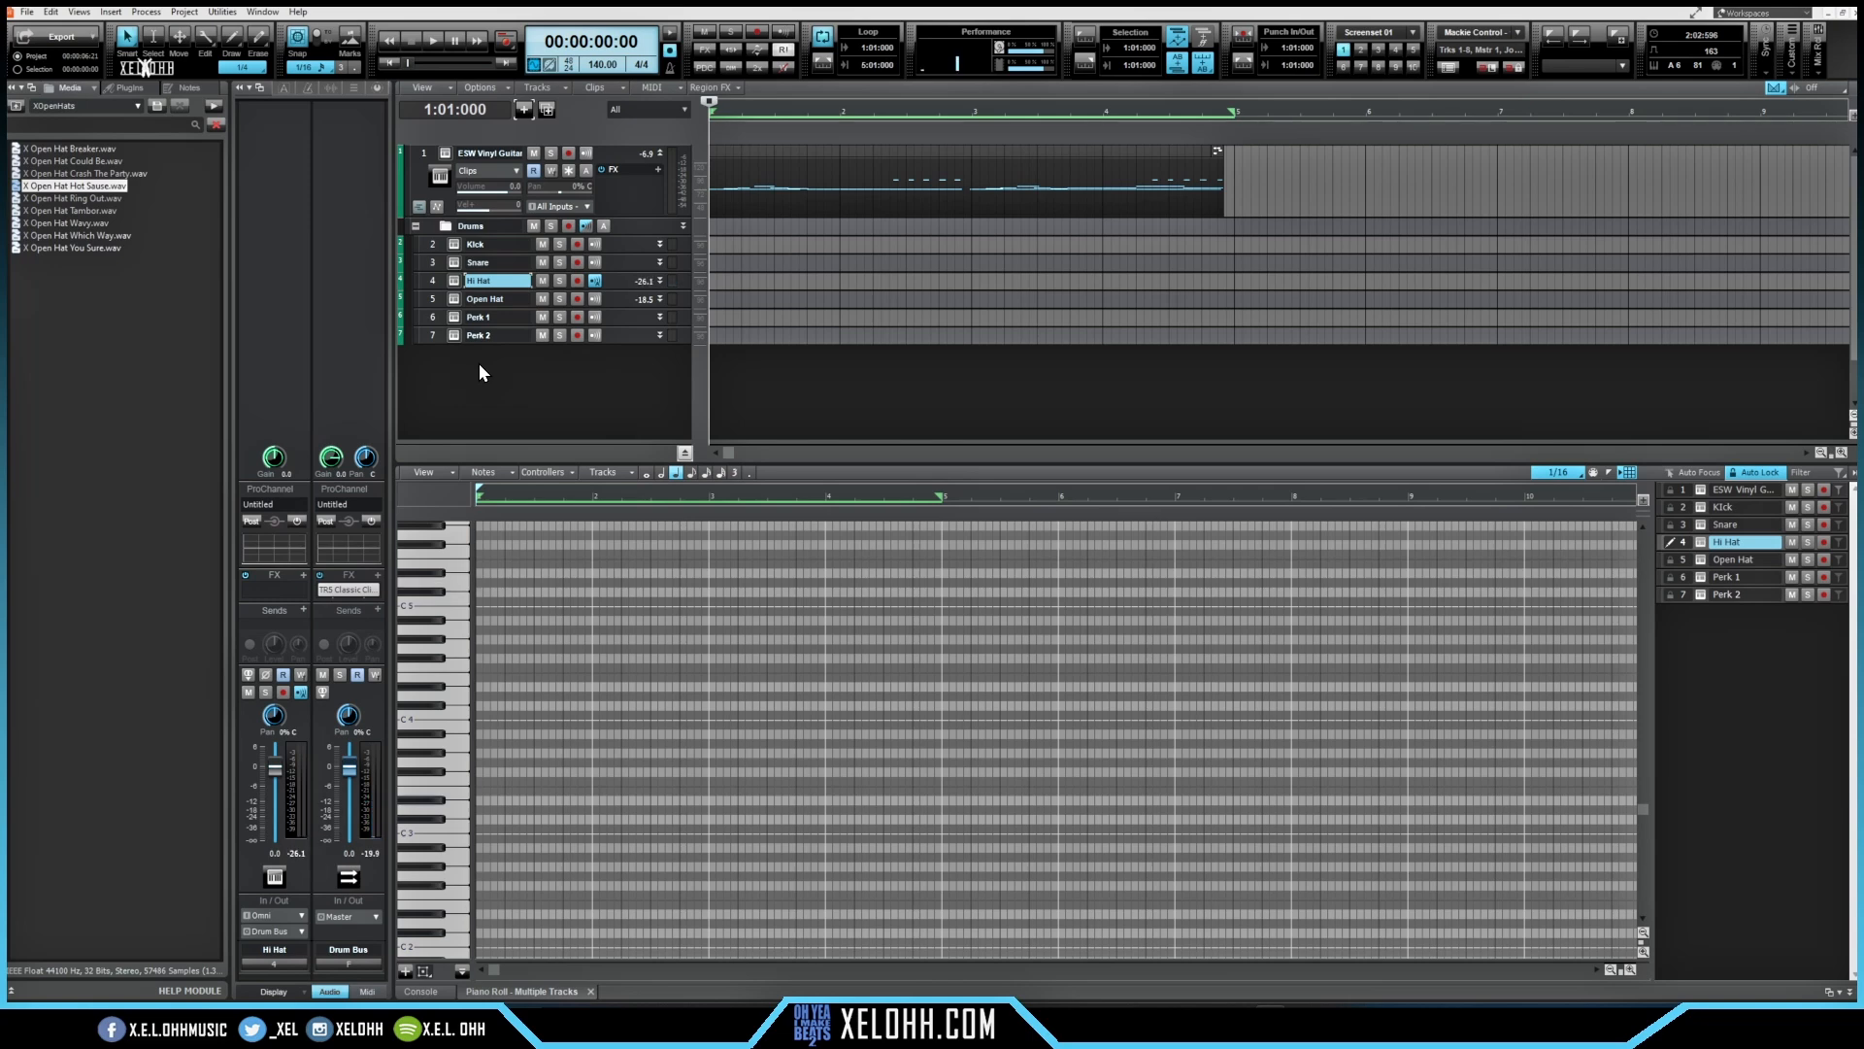
key(r)
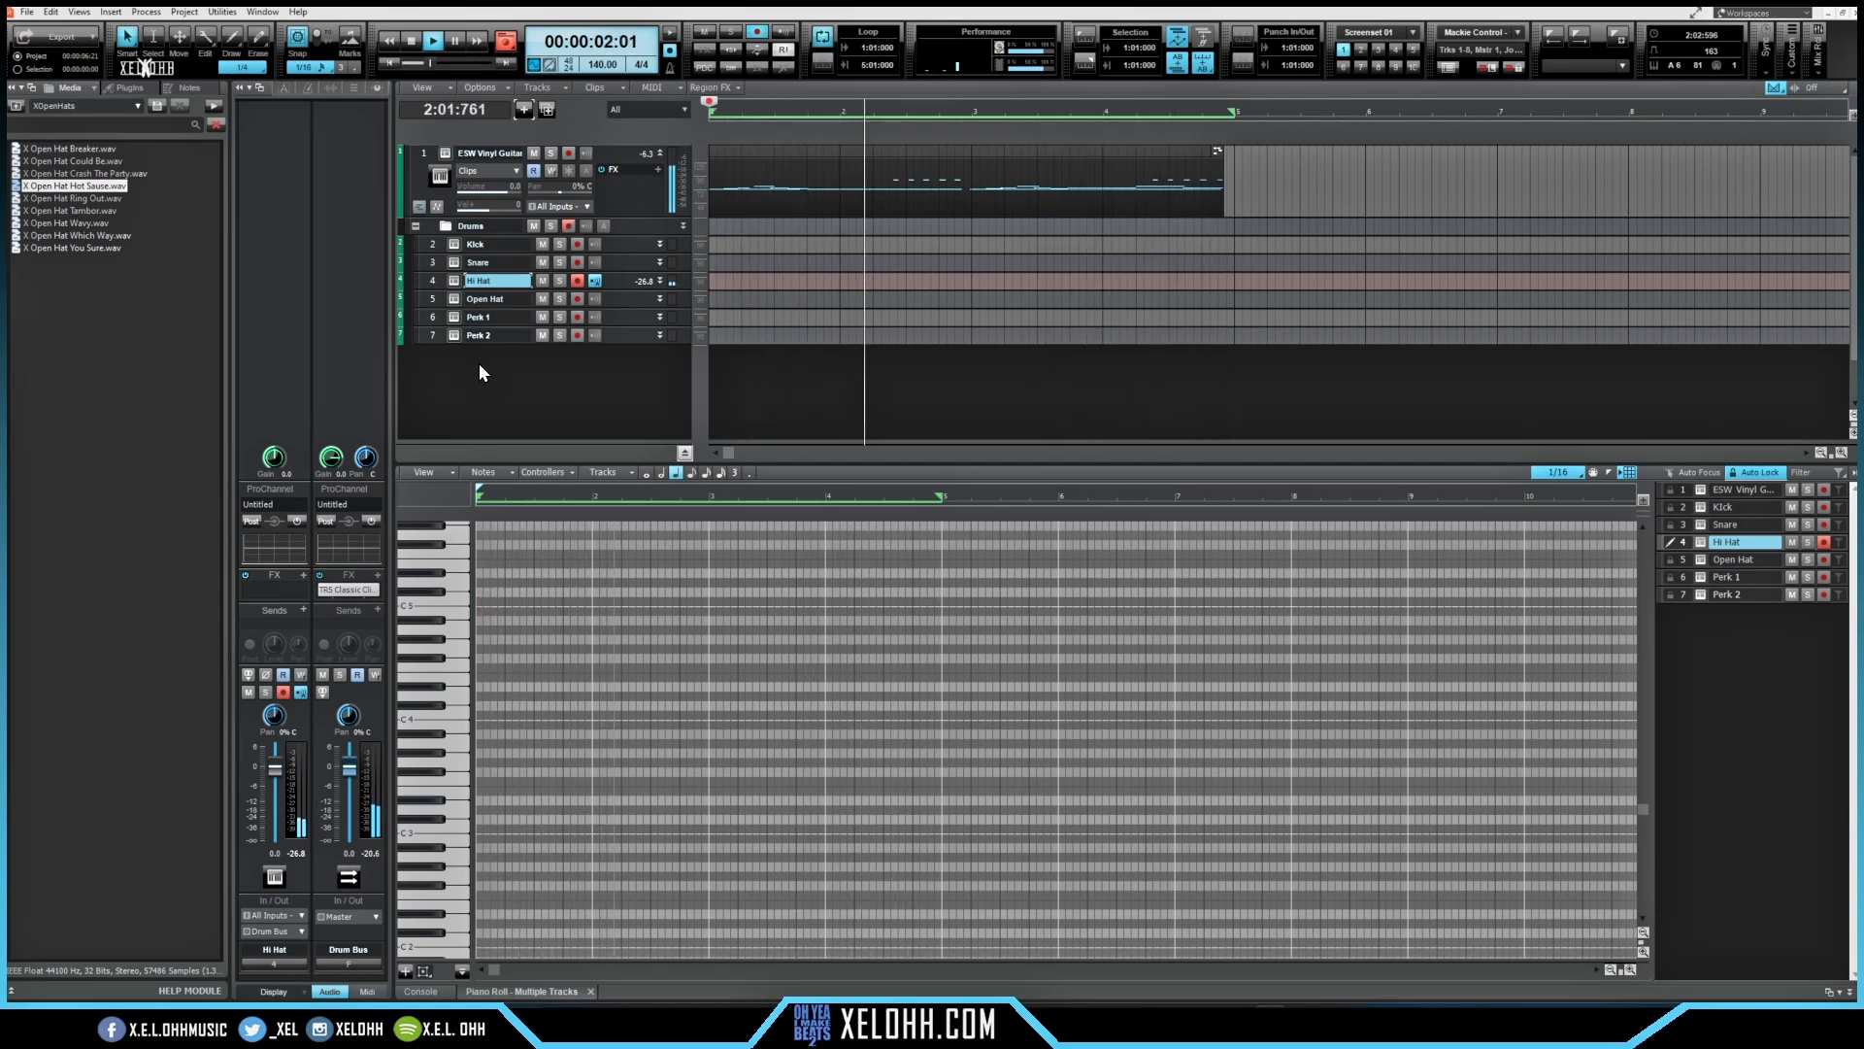
Step: Keep loop-recording snare and kick parts by moving record arming from Hi Hat to Snare, then to Kick
key(Up)
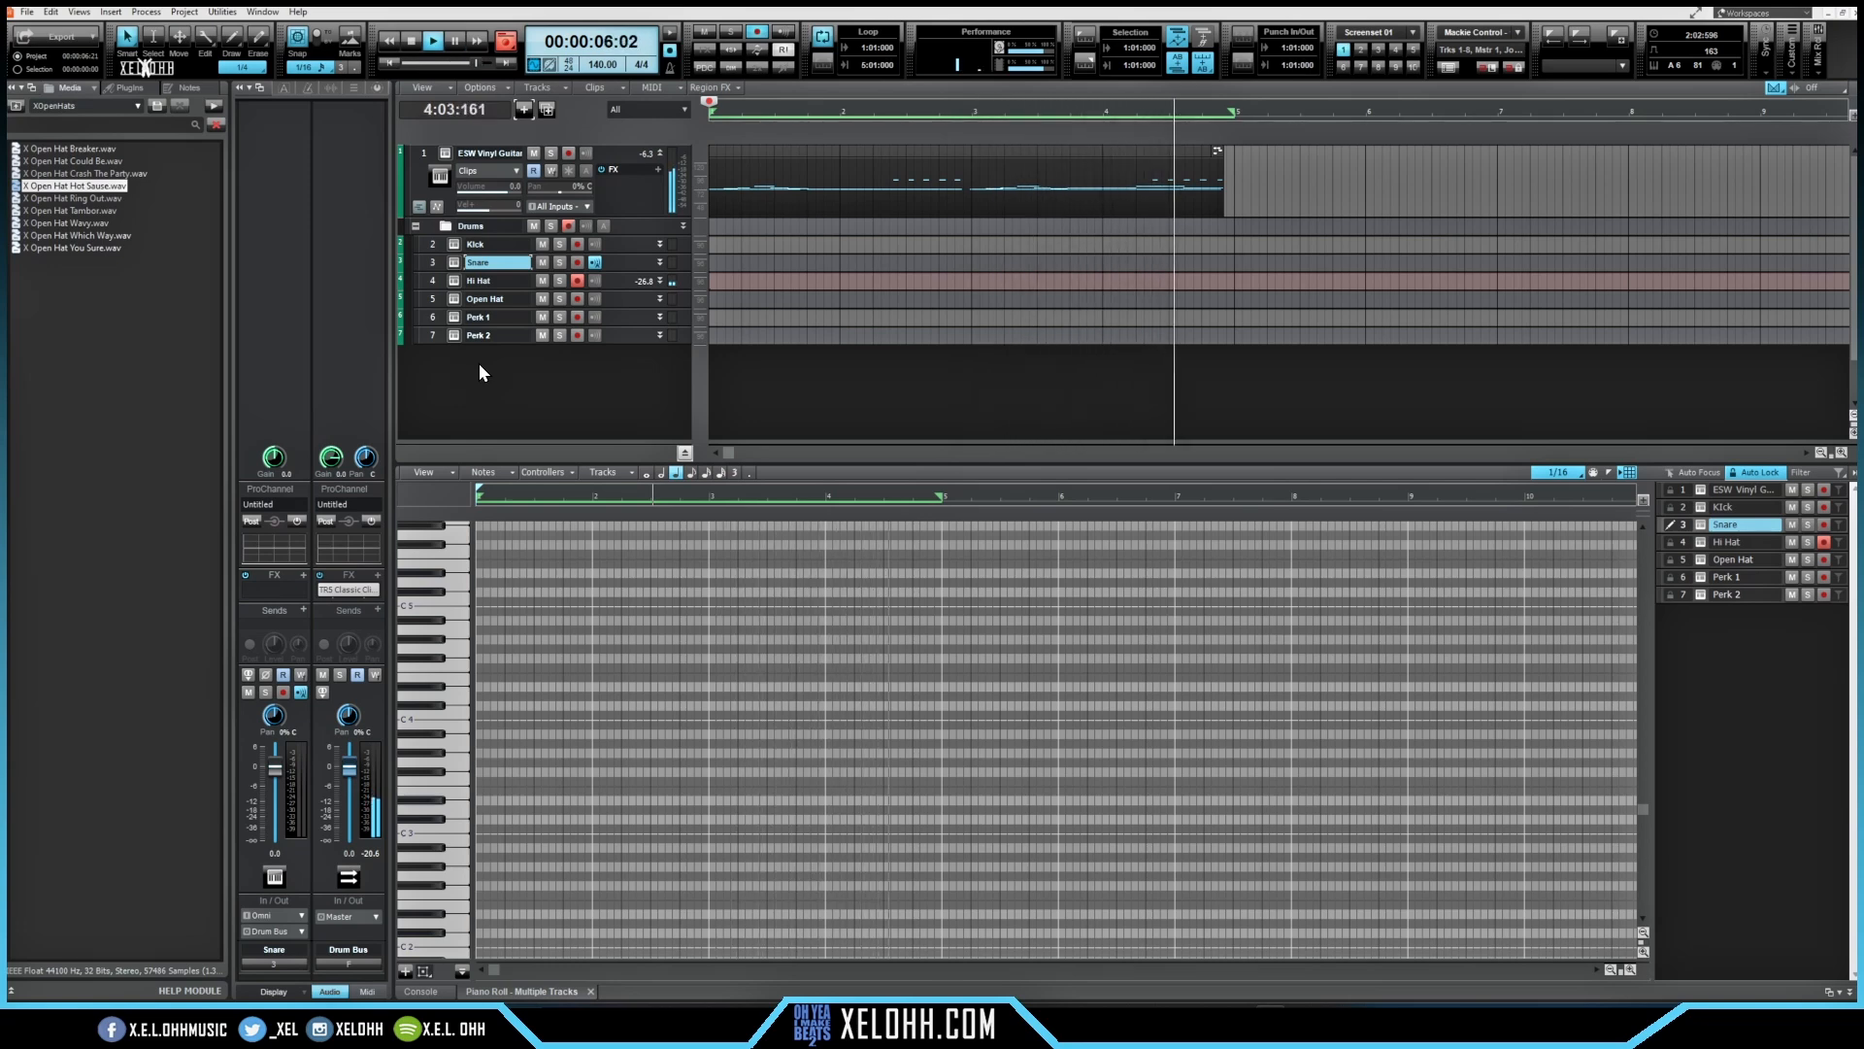
click(576, 262)
click(576, 282)
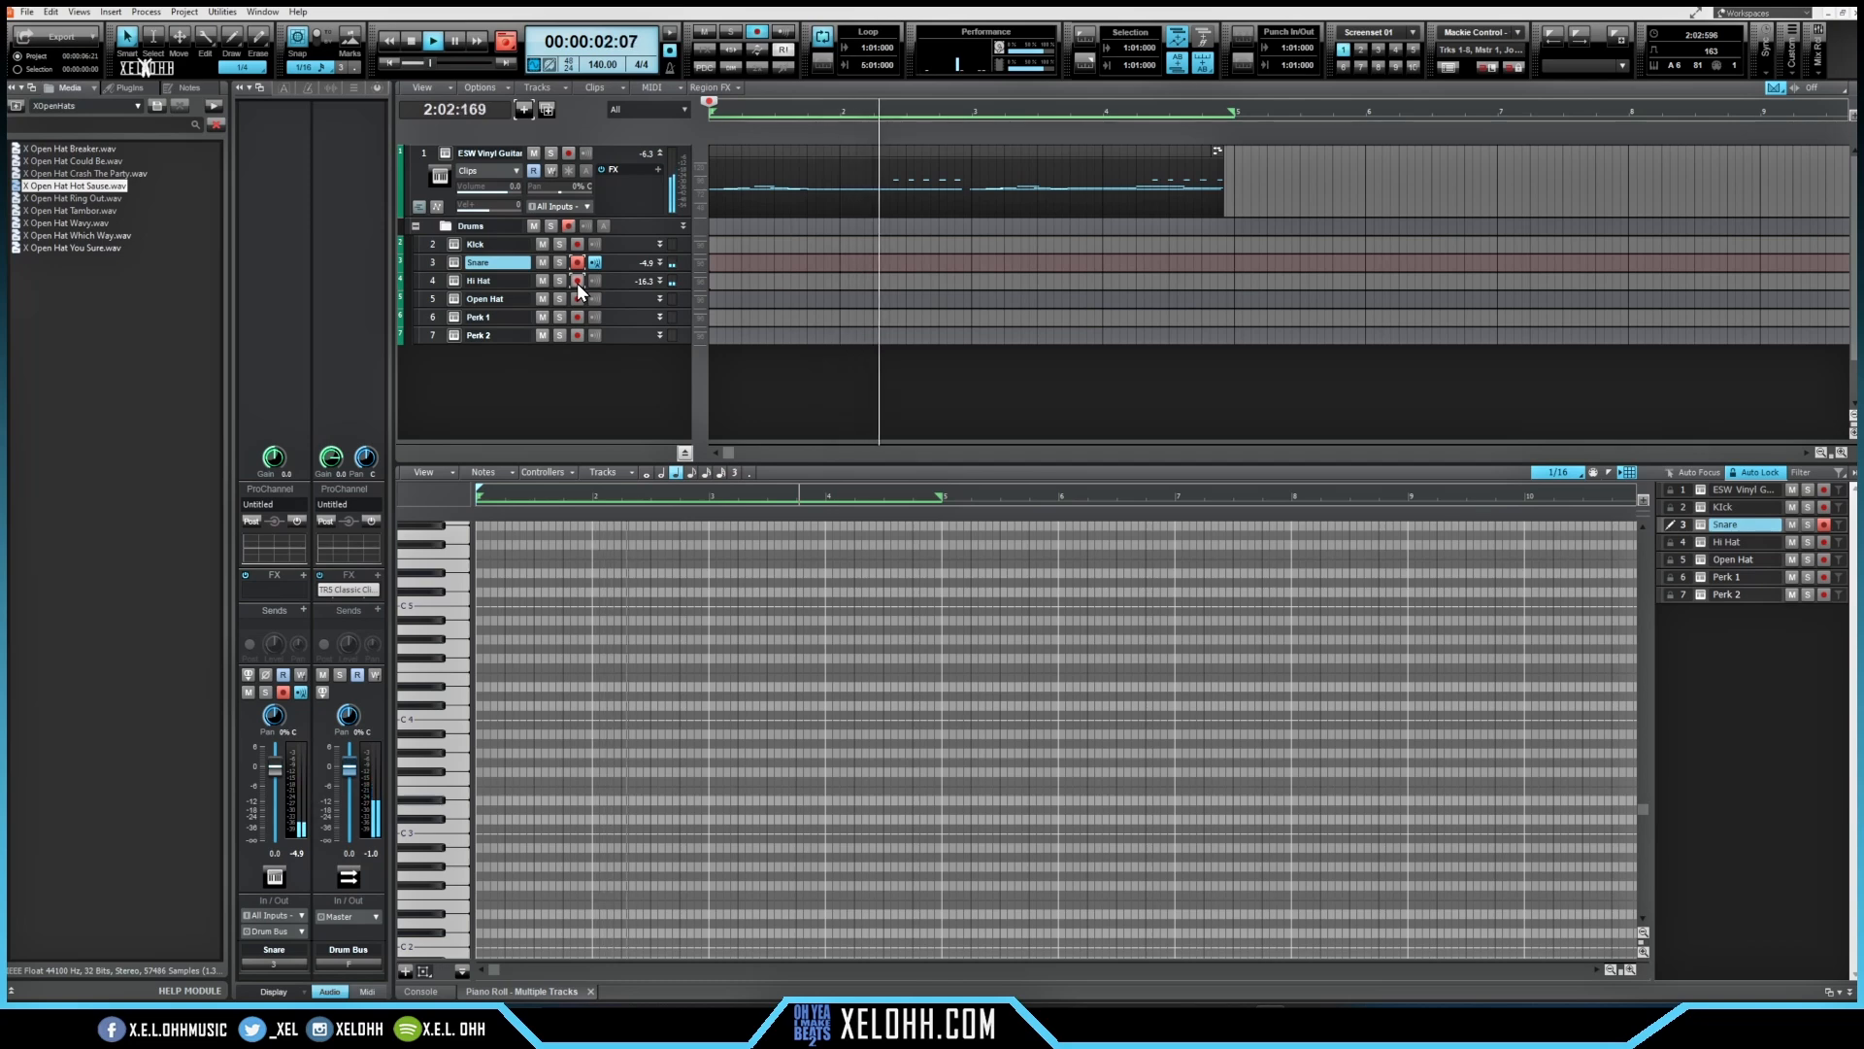
click(576, 244)
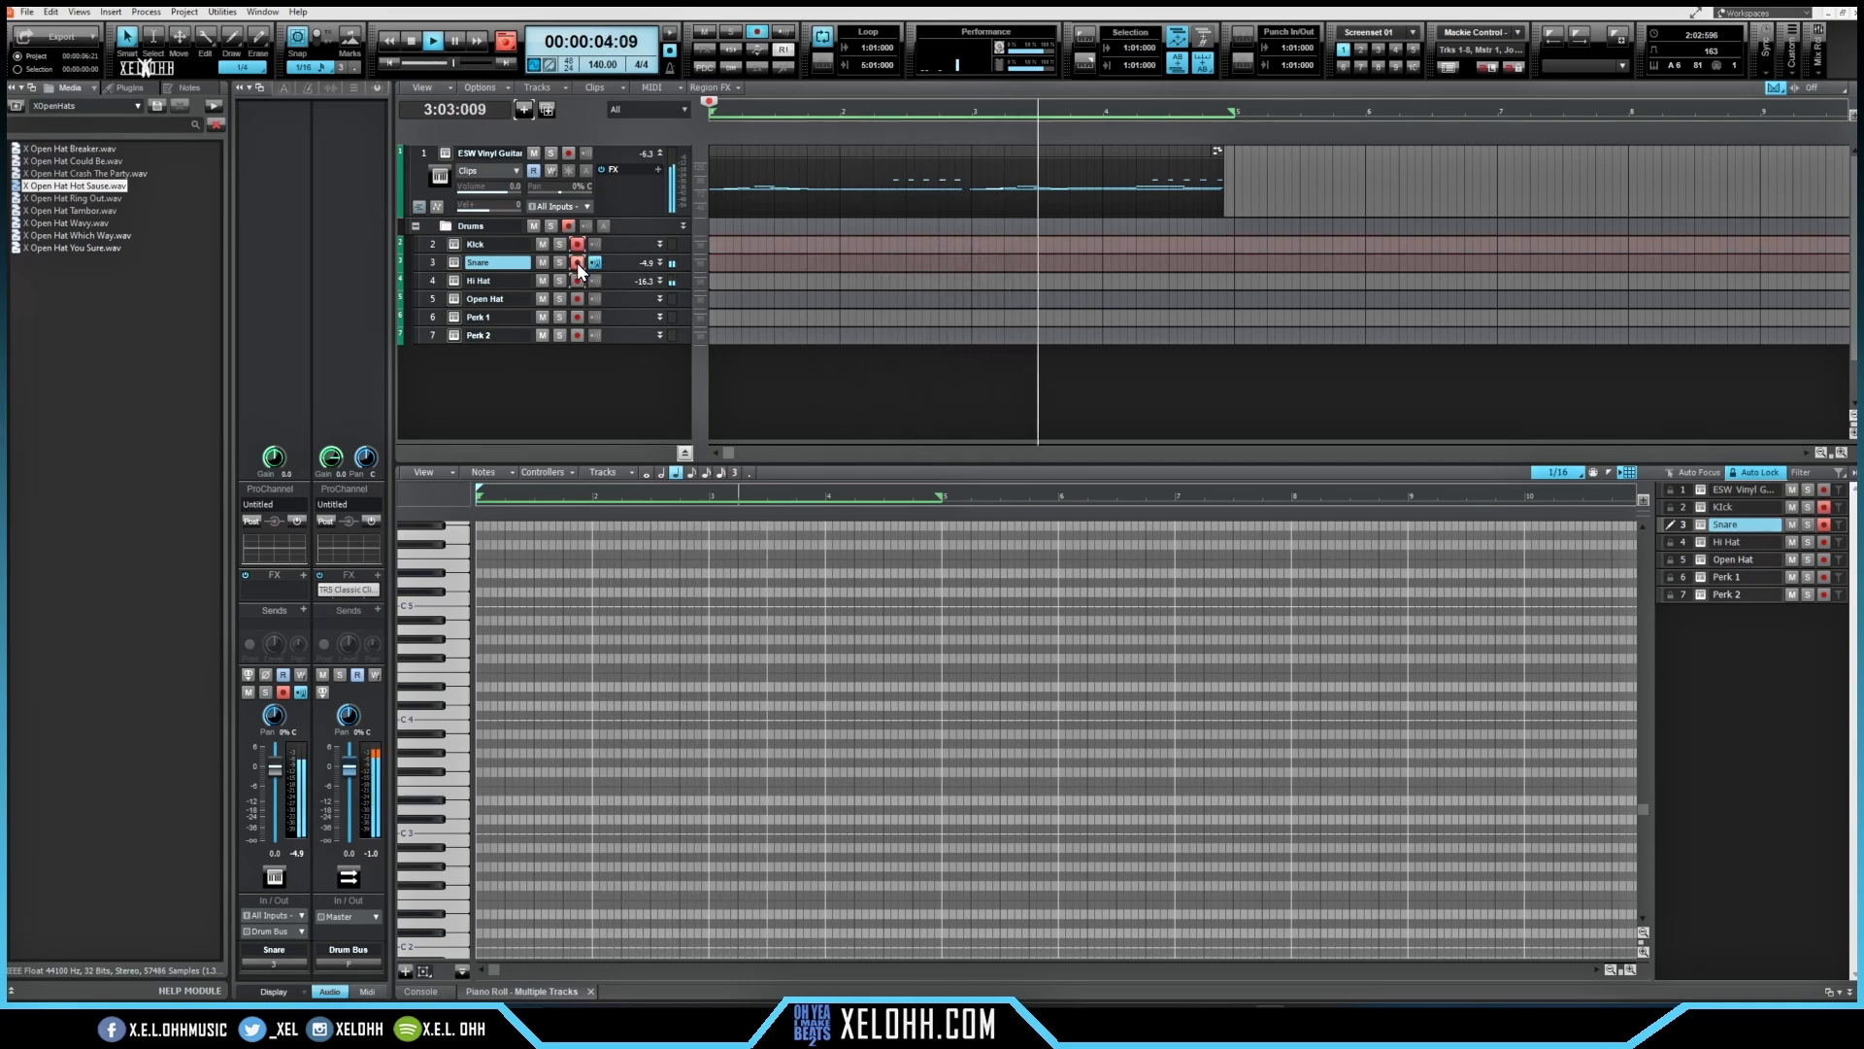
click(577, 263)
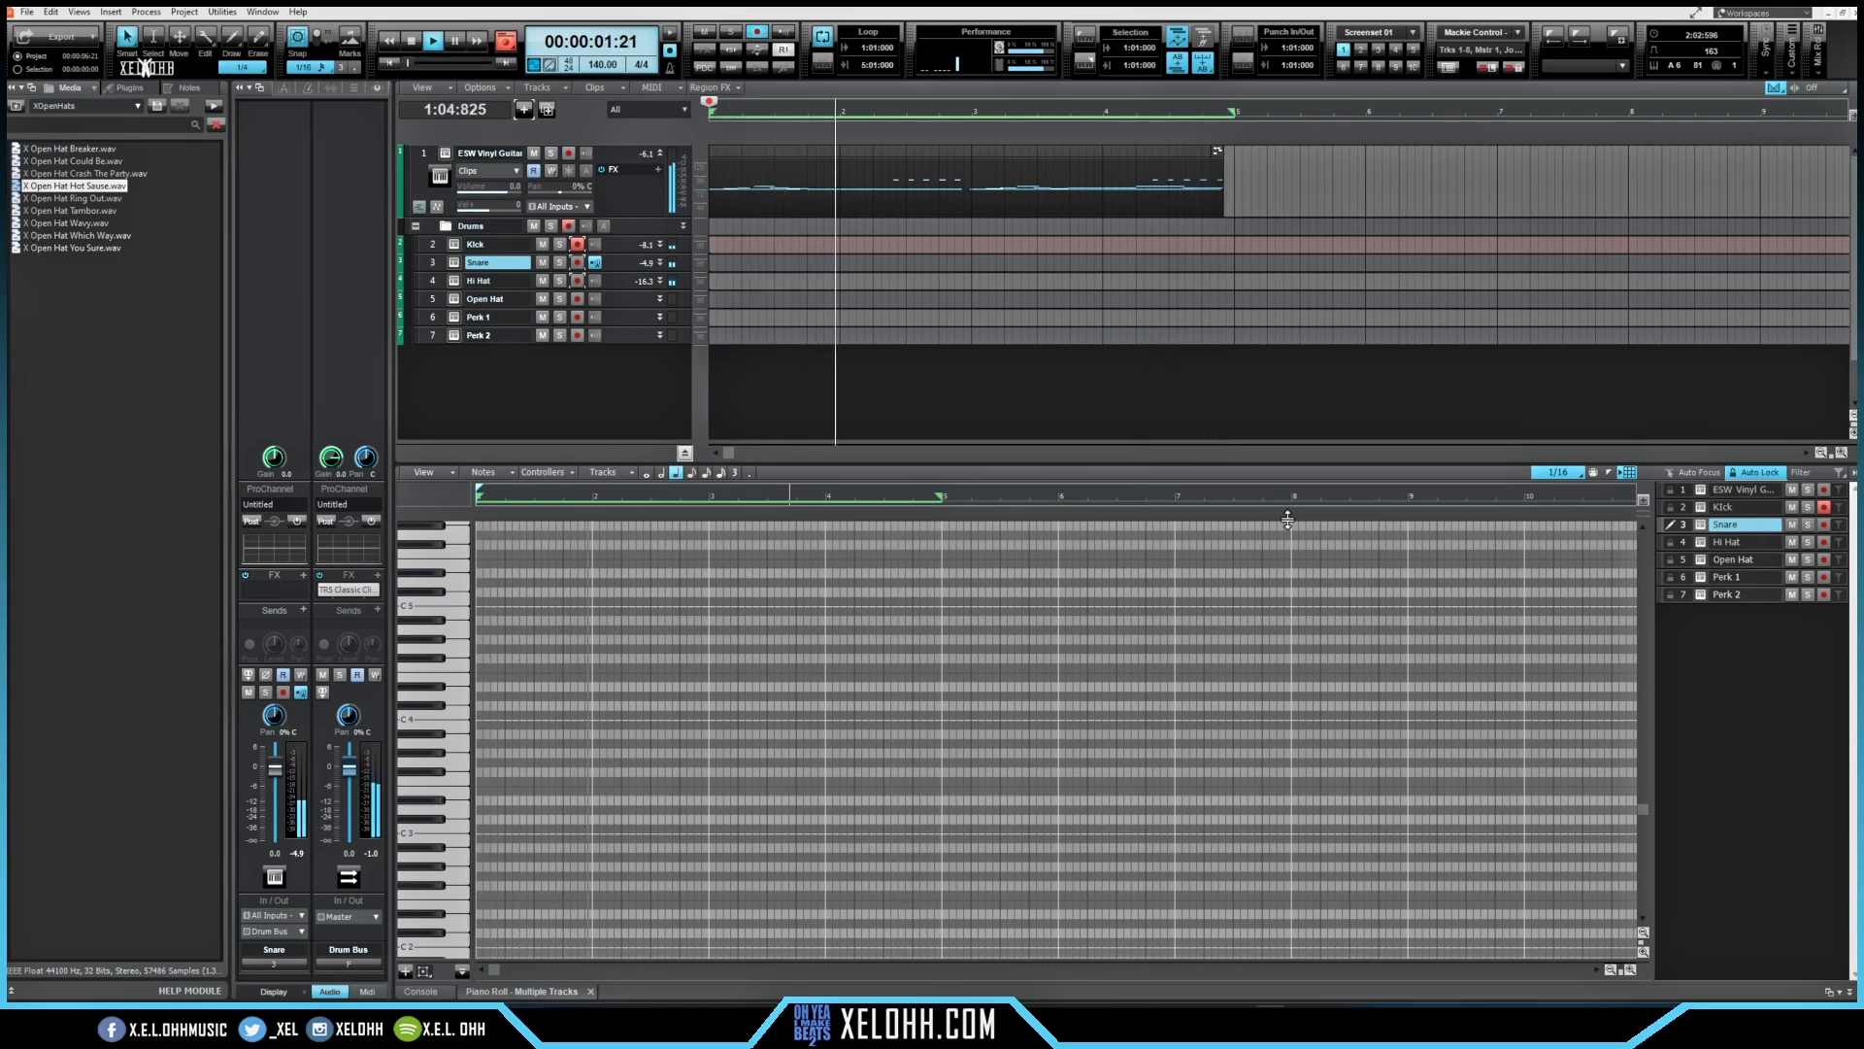
key(Up)
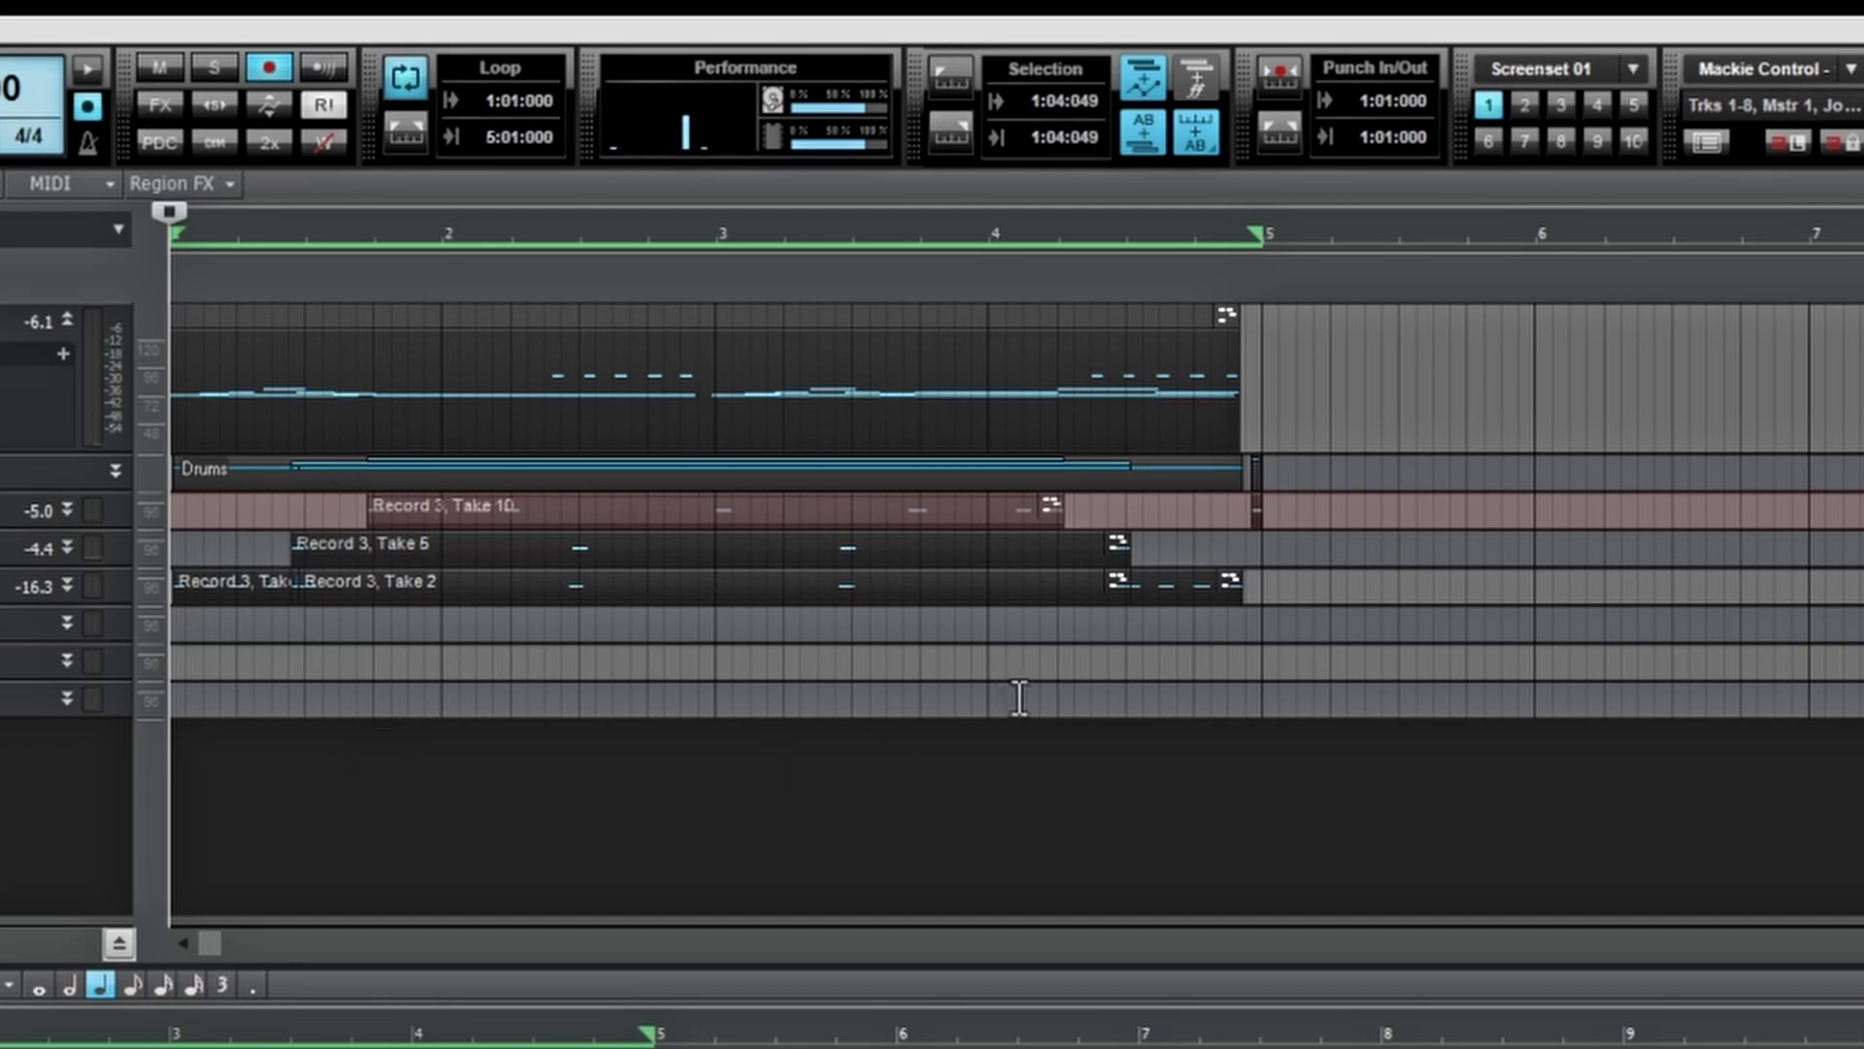
Step: Select the recorded drum clips and play the loop back to review them
drag(1343, 612, 175, 503)
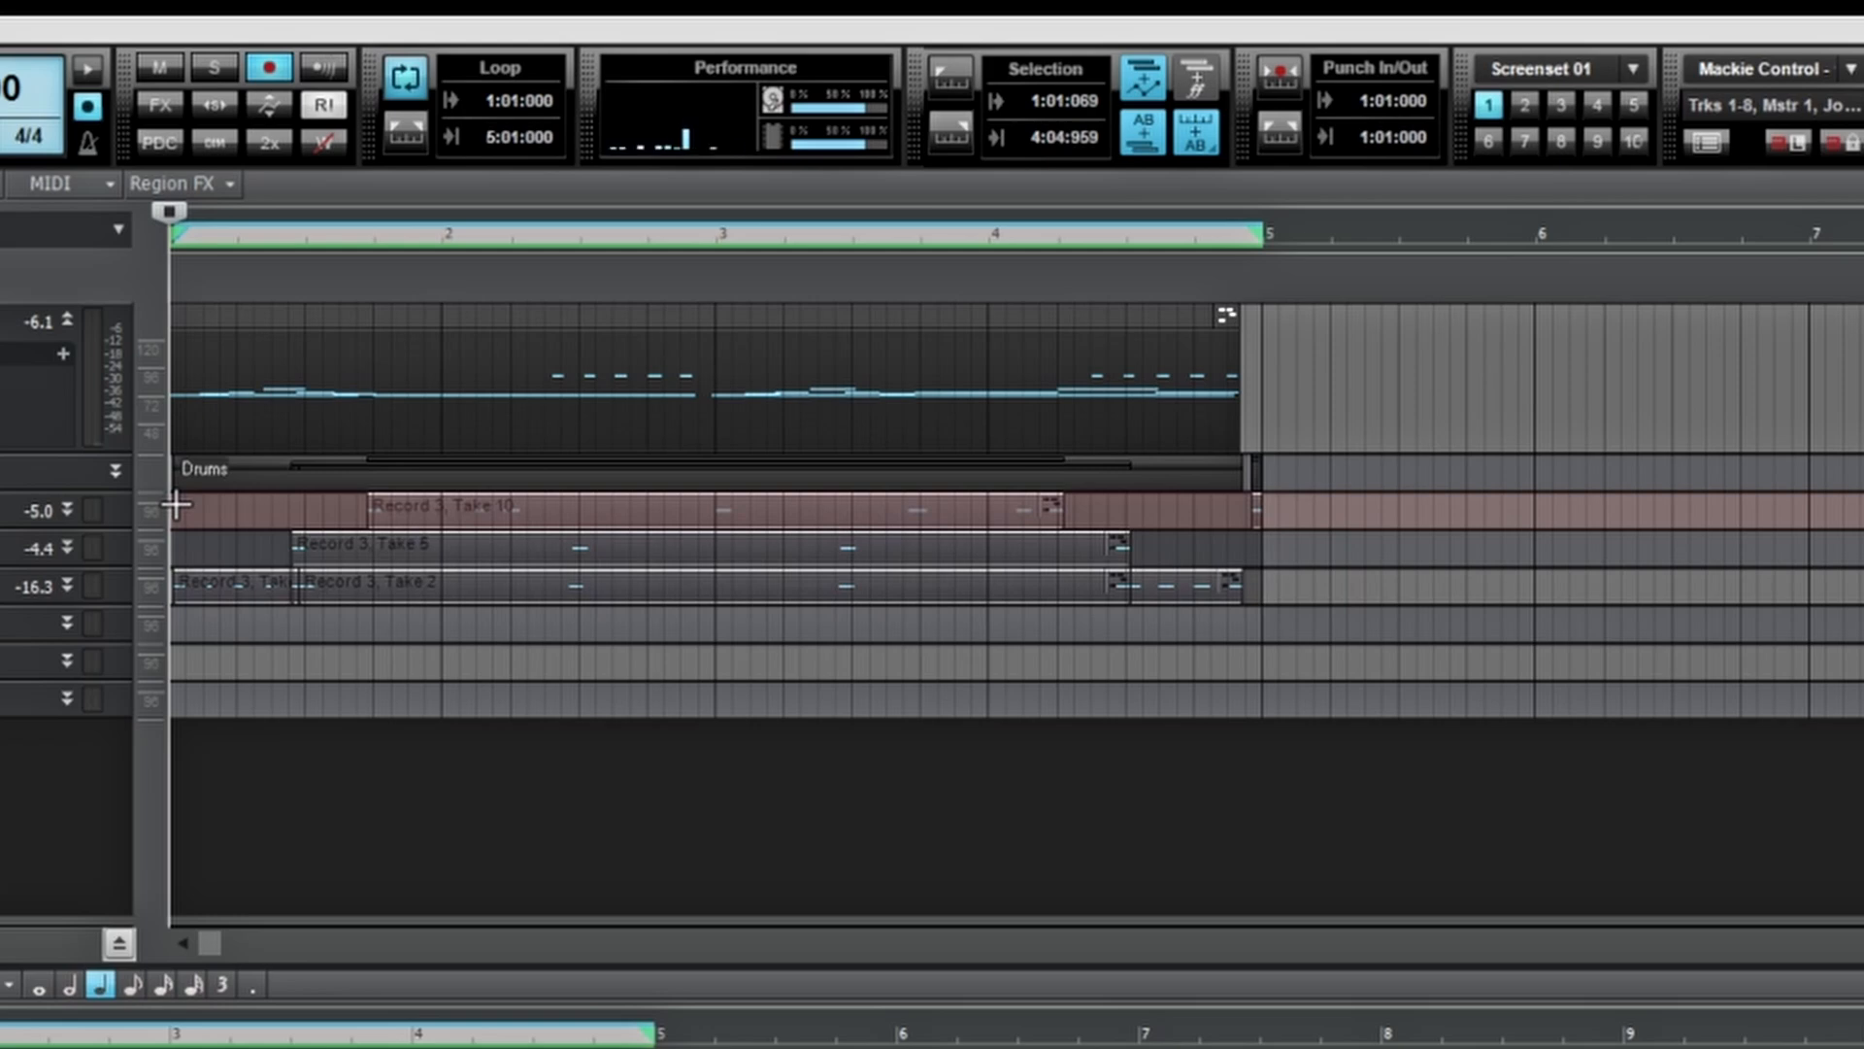
drag(175, 503, 174, 503)
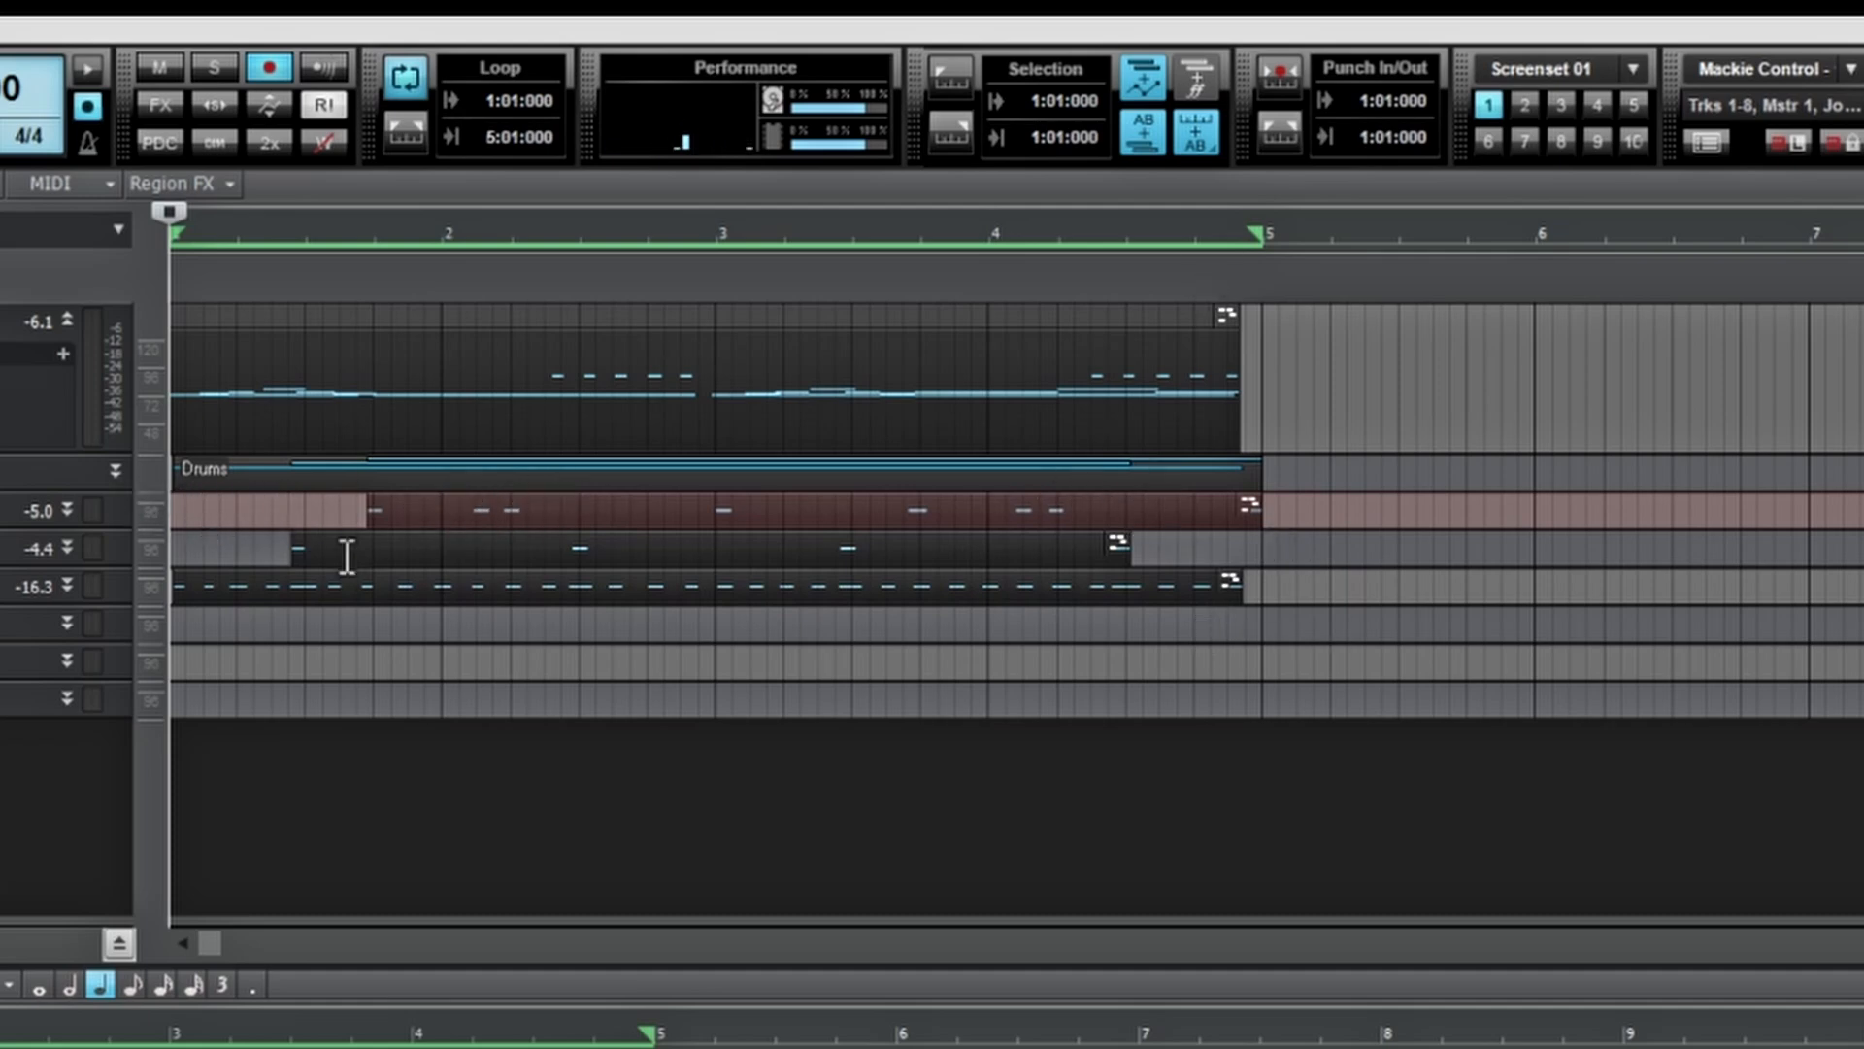
key(space)
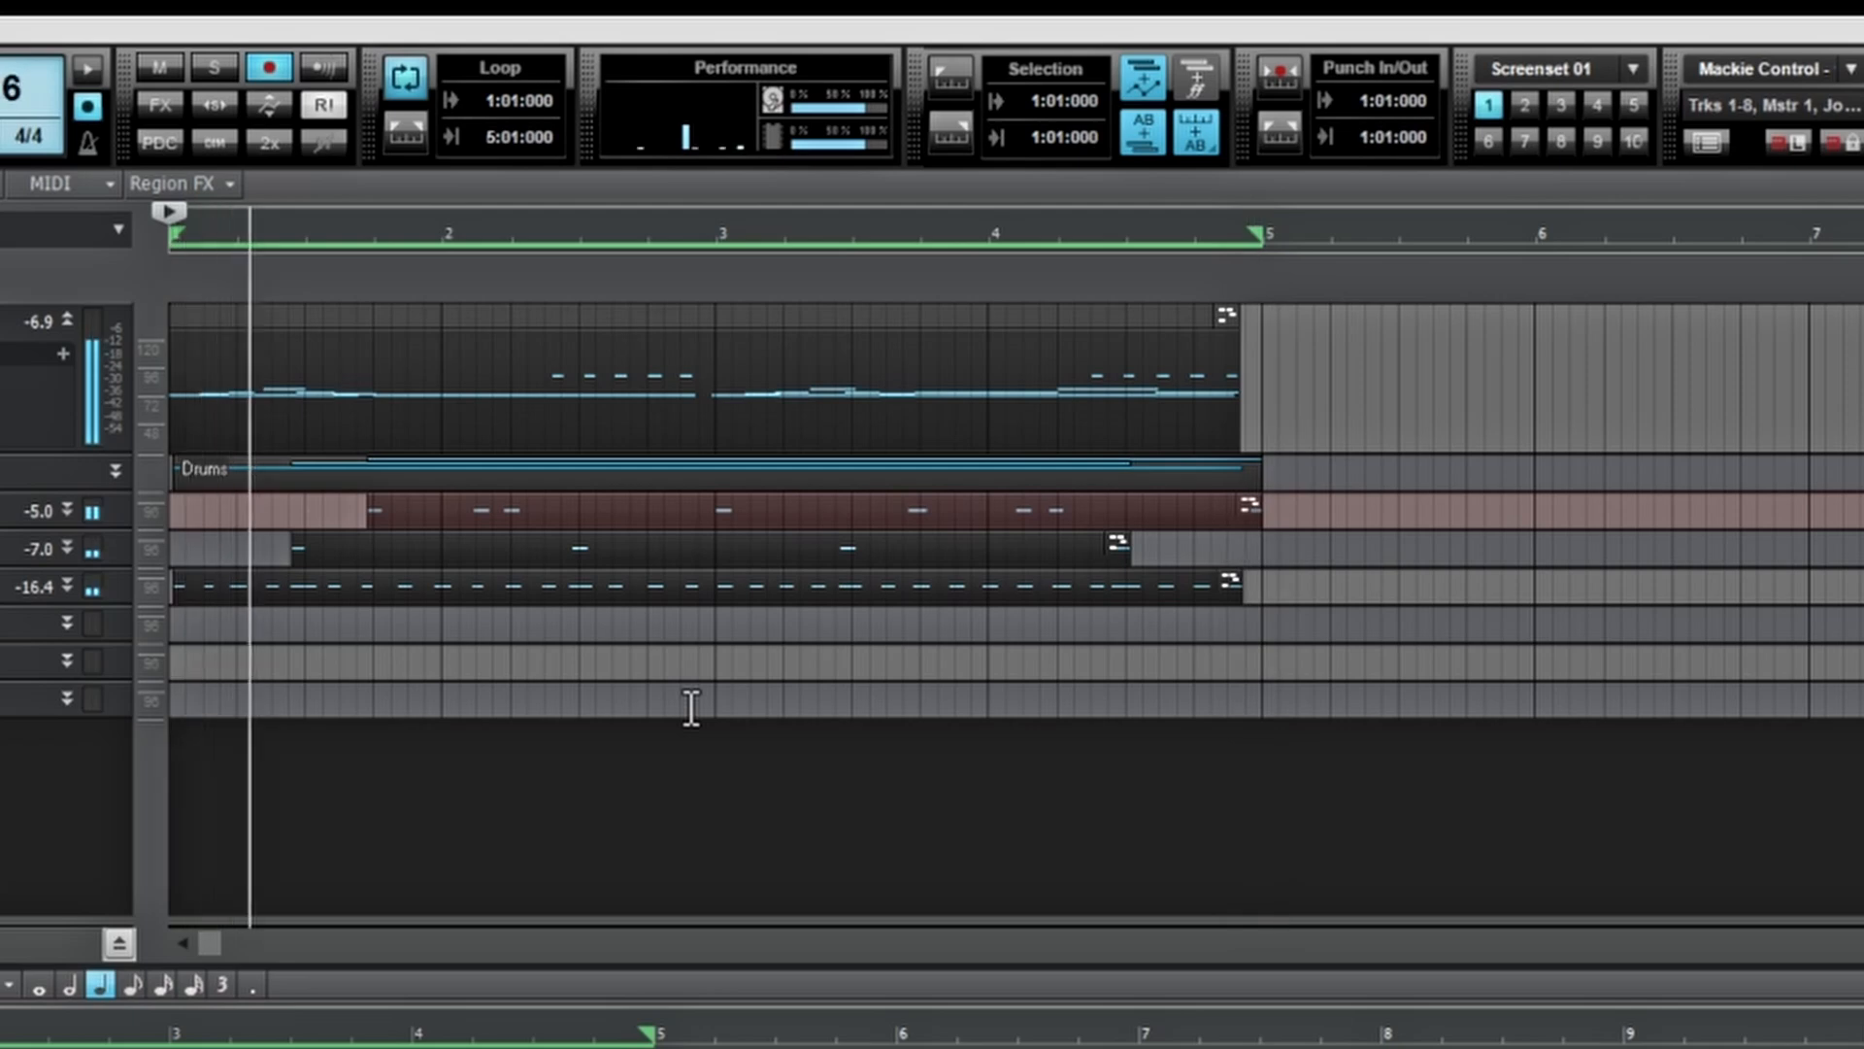
key(space)
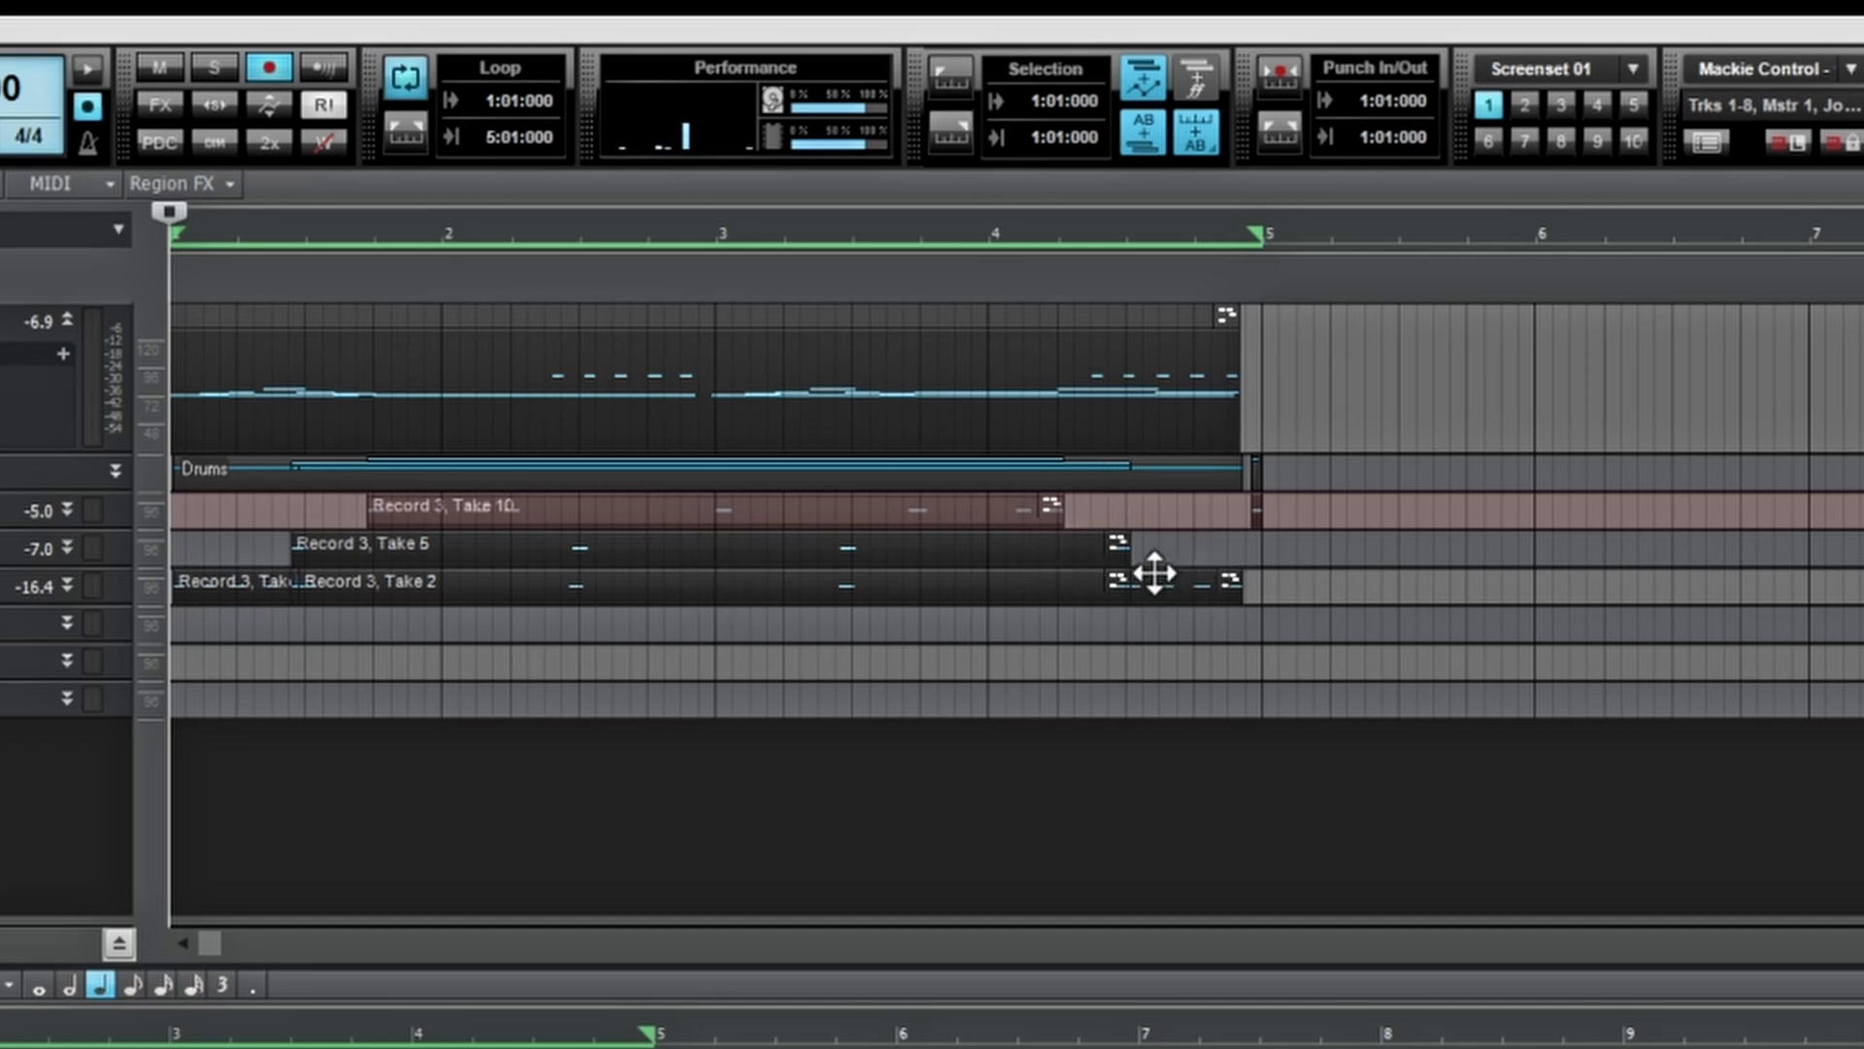
Step: Move the hi-hat clip to start after bar 5, then undo the move
drag(1153, 574, 1747, 580)
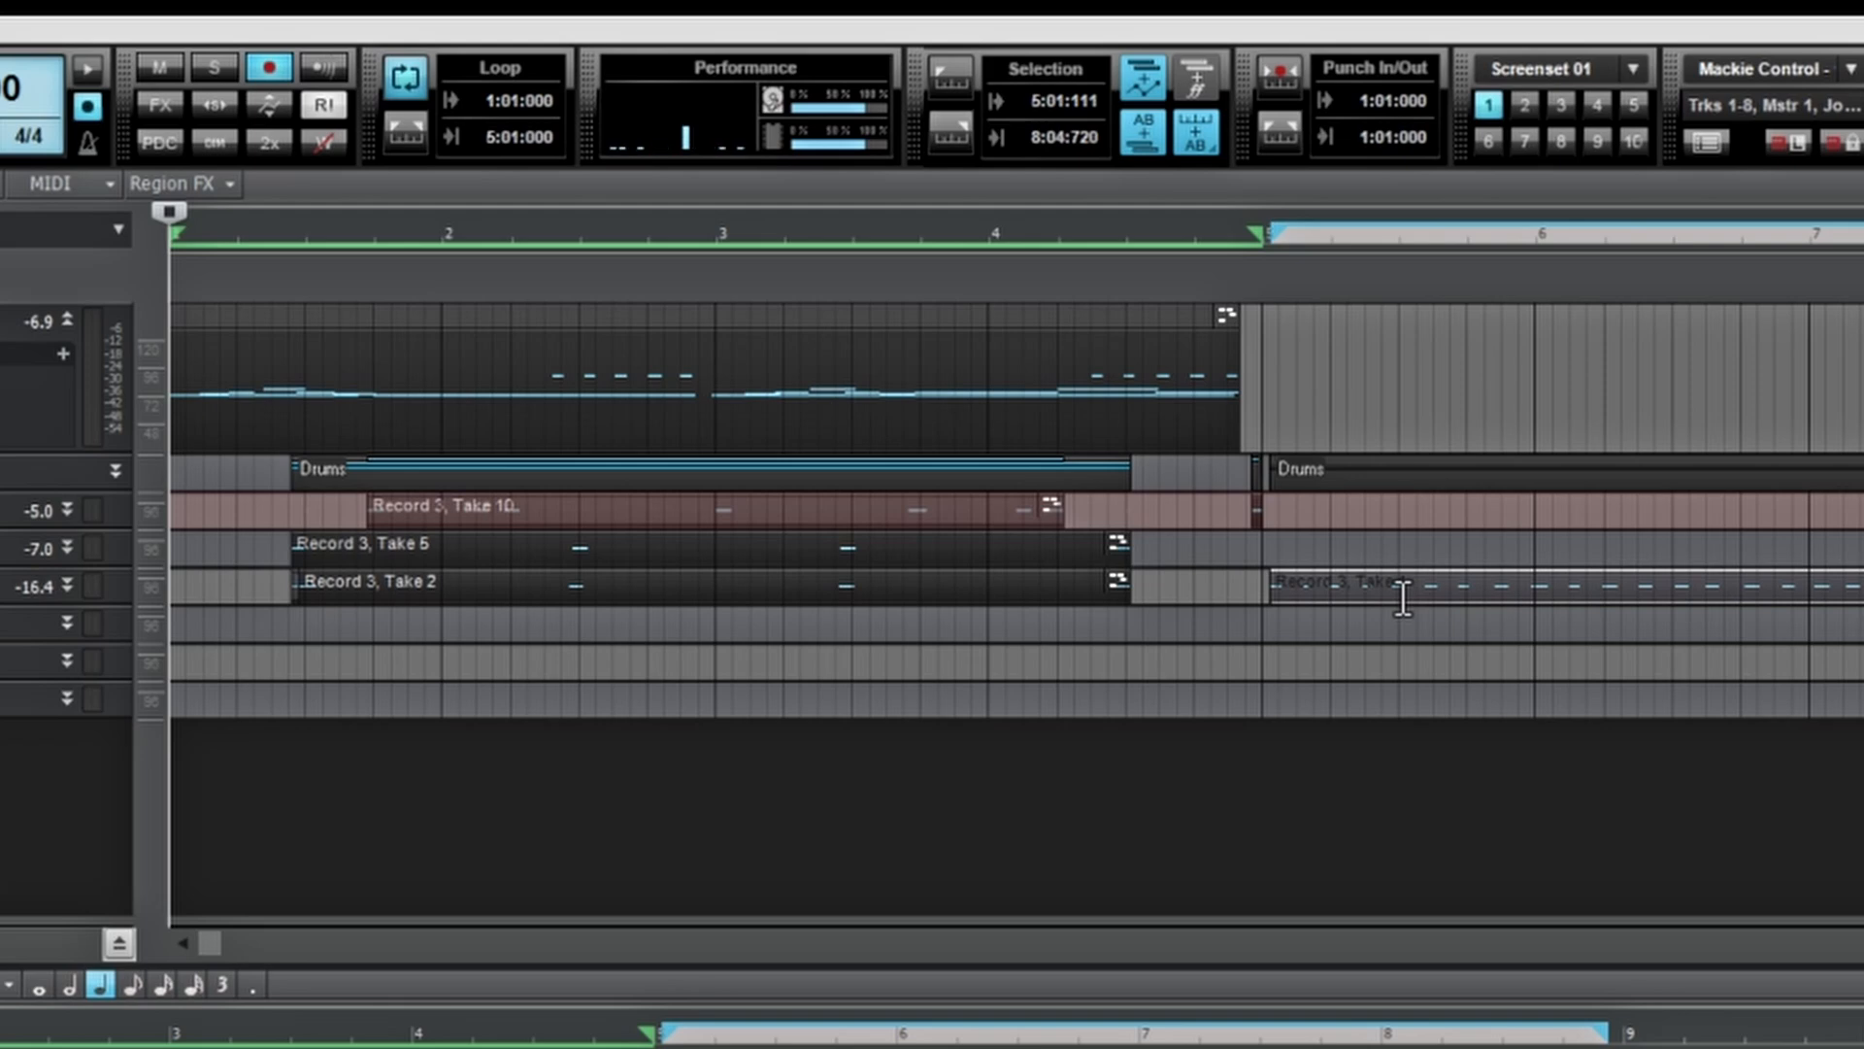
key(ctrl+z)
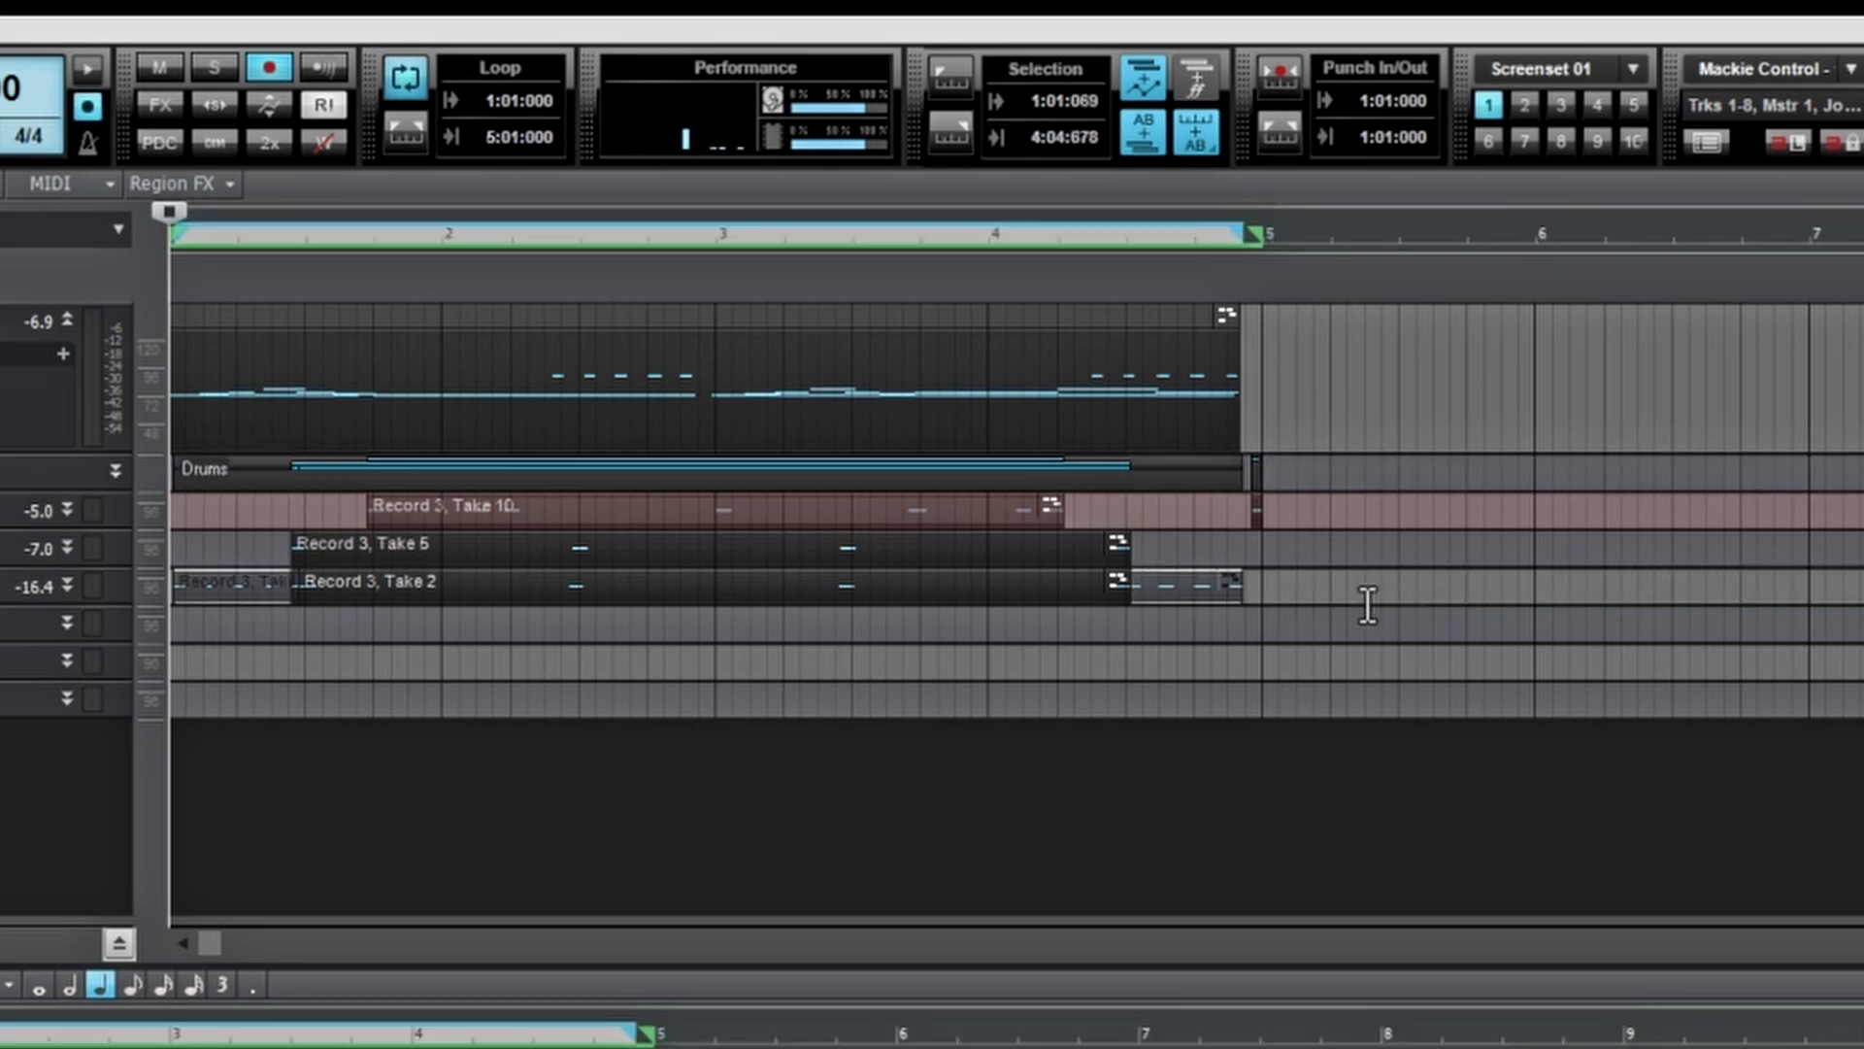